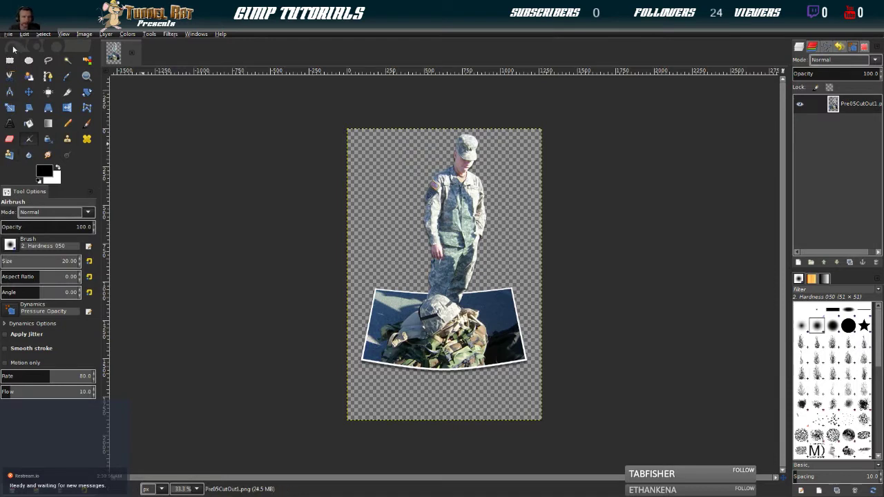
Pick the Rectangle Select tool from the toolbox
left_click(9, 60)
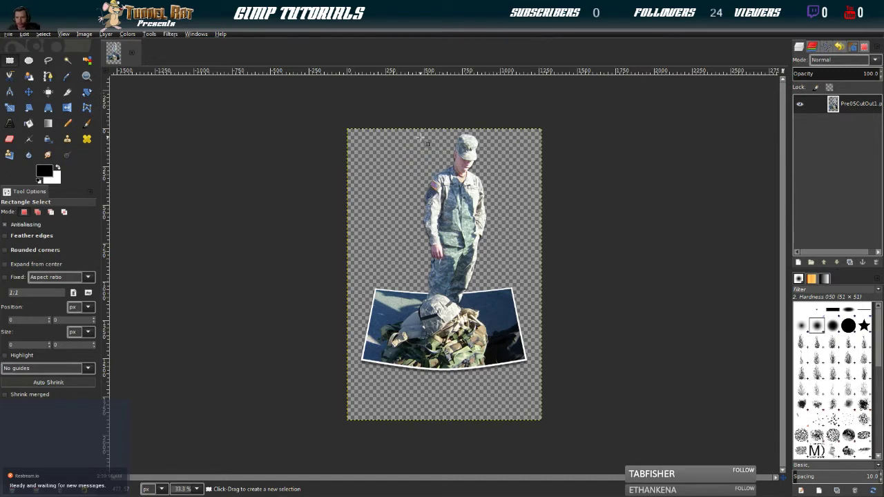
Zoom in to 150% and drag a 188×269 px rectangle around the soldier's cap and face
scroll(426, 141, "up", 1)
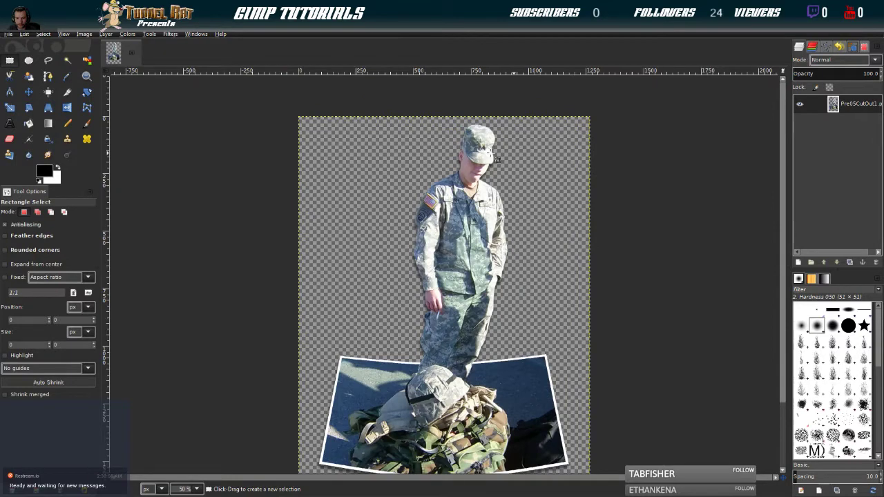
scroll(489, 152, "up", 3)
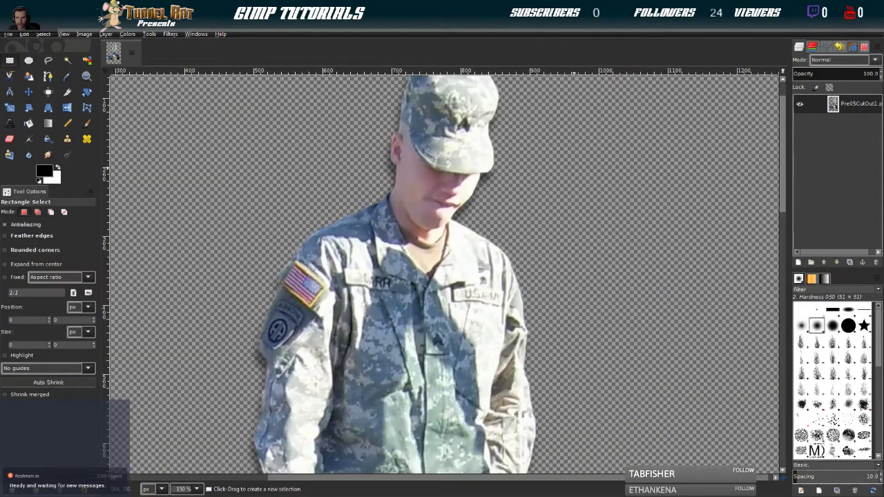
scroll(406, 141, "up", 3)
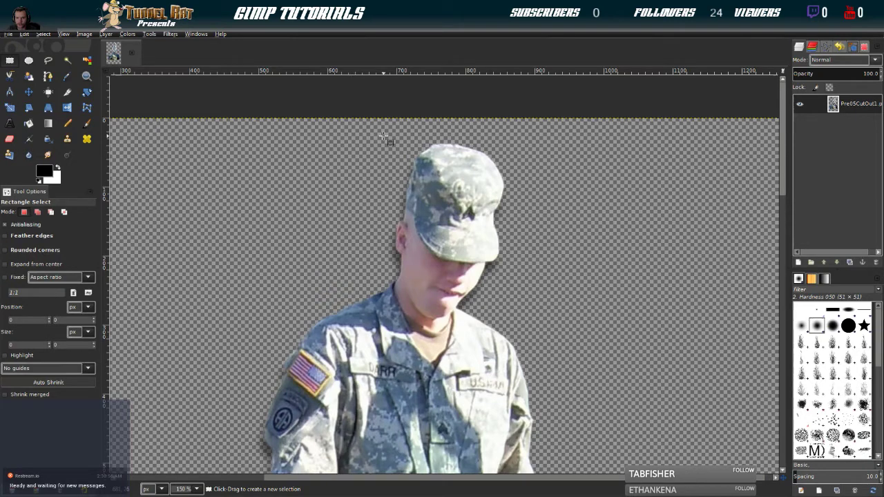
left_click_drag(380, 136, 510, 322)
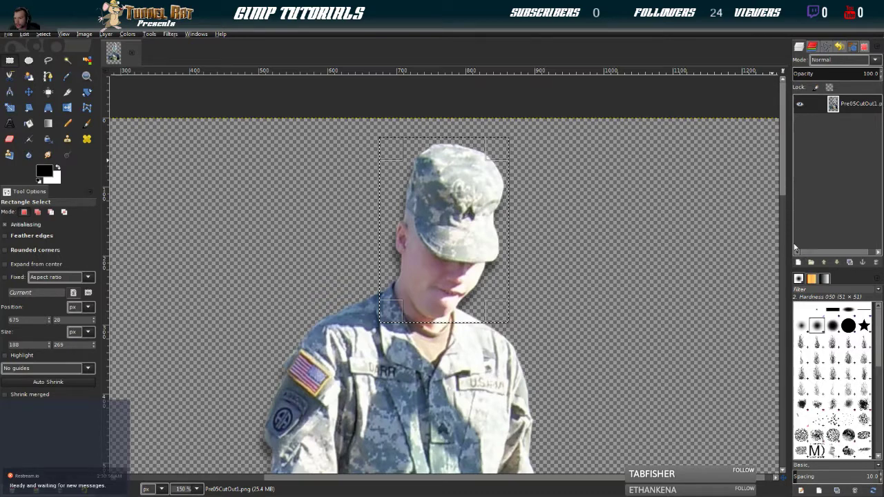
Add an empty layer, copy the head selection, paste it as a Clipboard layer, and hide the empty layer
left_click(799, 263, "shift")
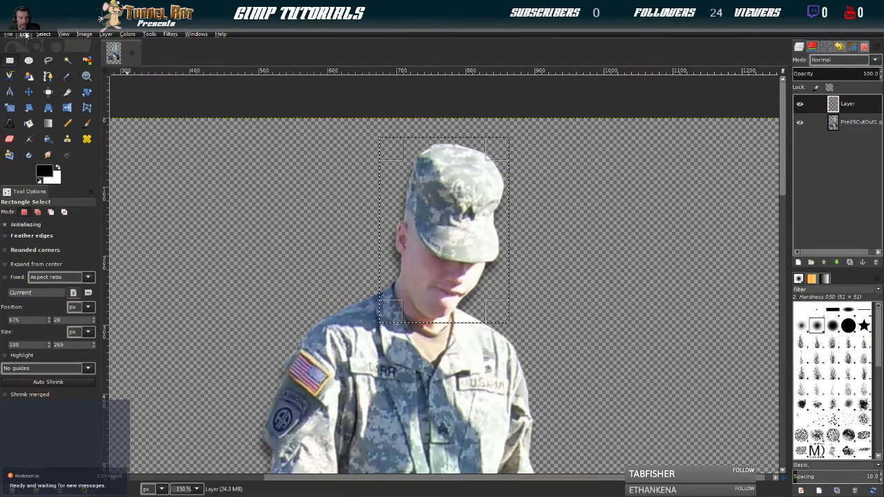
left_click(24, 33)
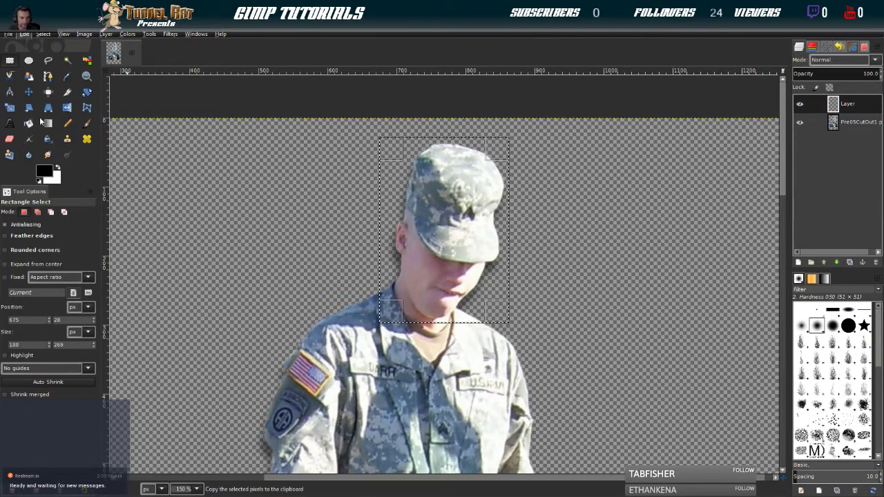
left_click(38, 114)
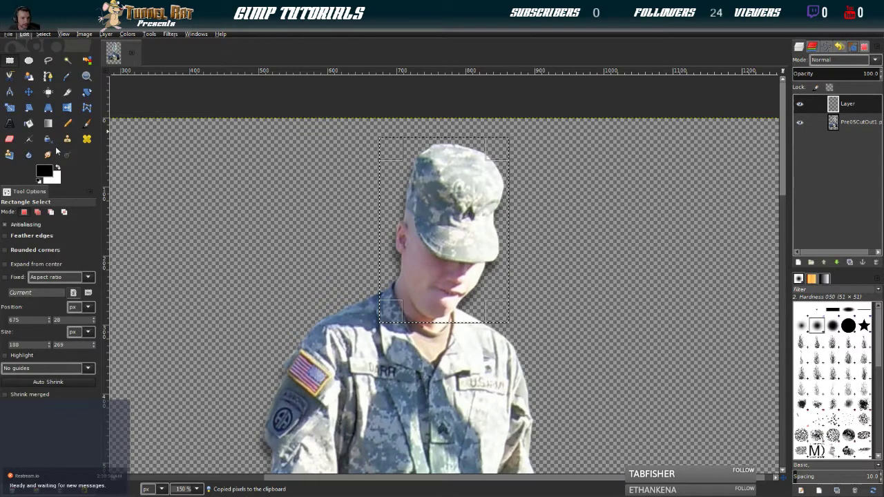
left_click(182, 178)
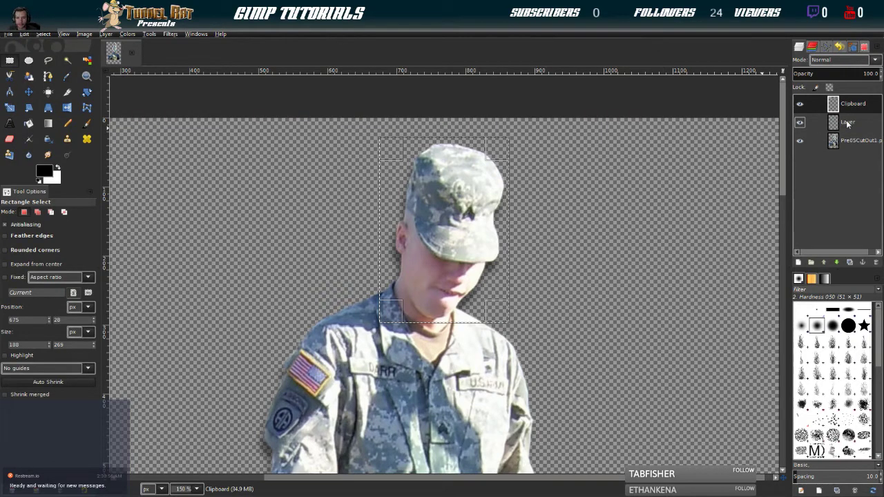
left_click(800, 122)
Hide the photo layer, then undo the hiding, the Clipboard paste and the empty layer
left_click(800, 140)
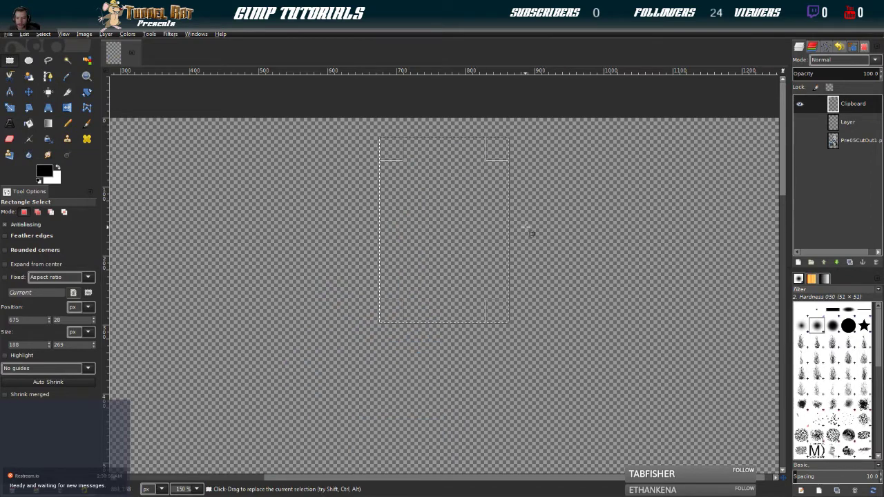
scroll(539, 264, "down", 2)
scroll(537, 264, "up", 1)
scroll(537, 263, "down", 1)
scroll(537, 263, "up", 1)
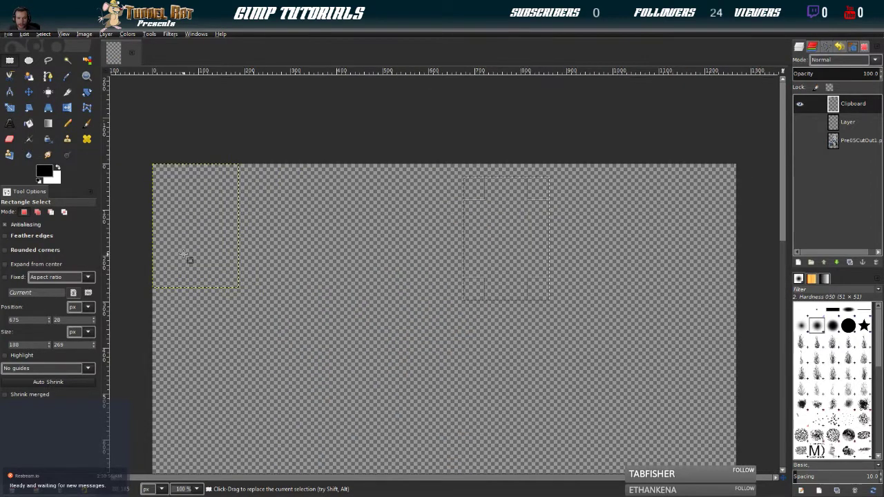
scroll(247, 237, "up", 1)
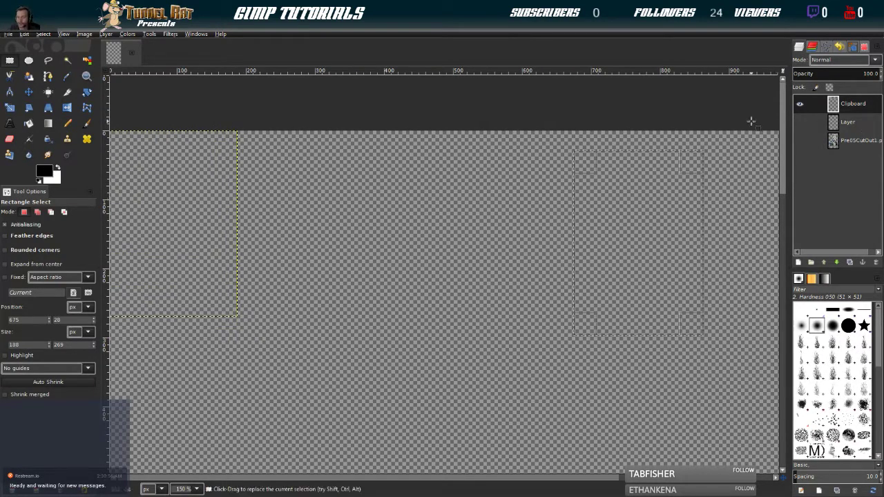
key("ctrl+z")
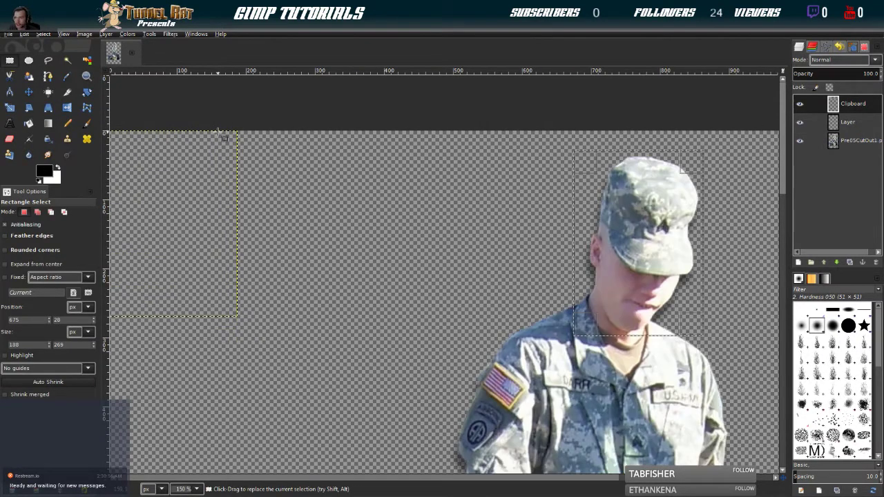
key("ctrl+z")
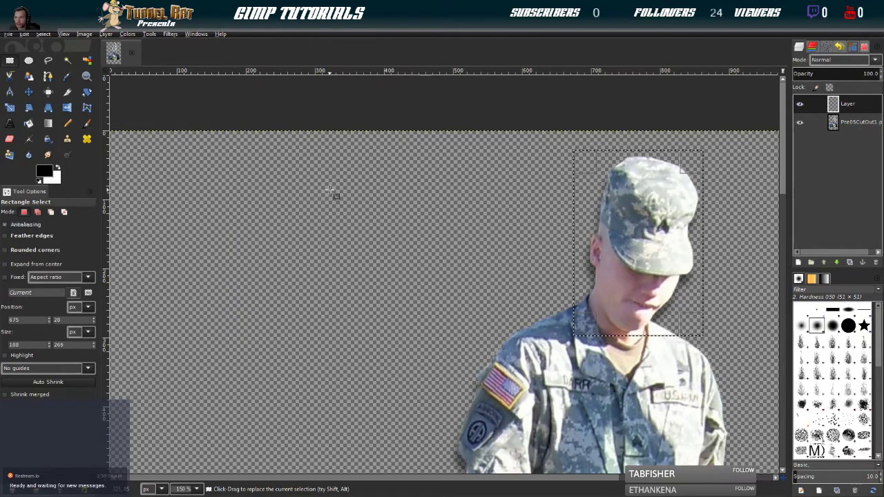
key("ctrl+z")
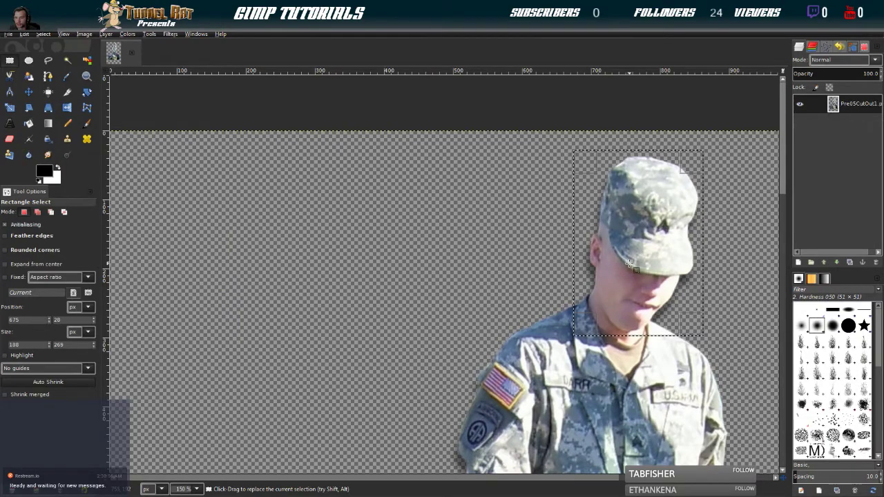
Cut the soldier's head out of the photo with Edit > Cut and paste it back with Ctrl+V
left_click_drag(668, 272, 424, 263)
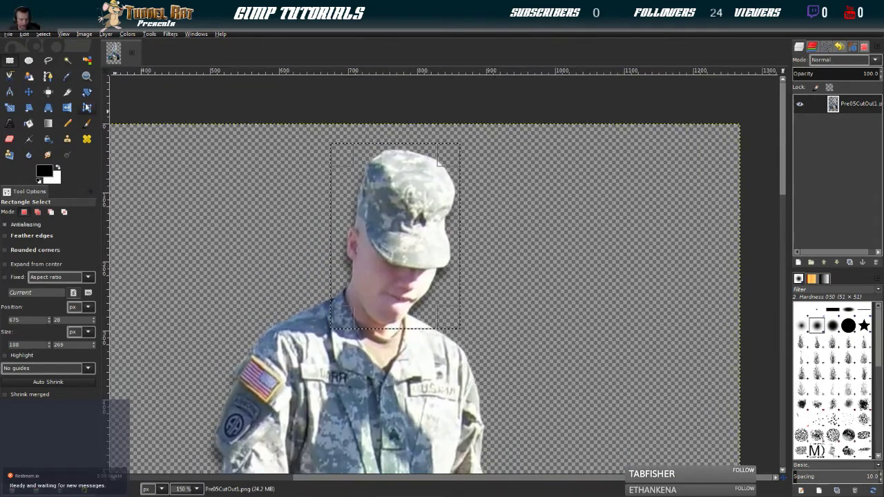
left_click(24, 34)
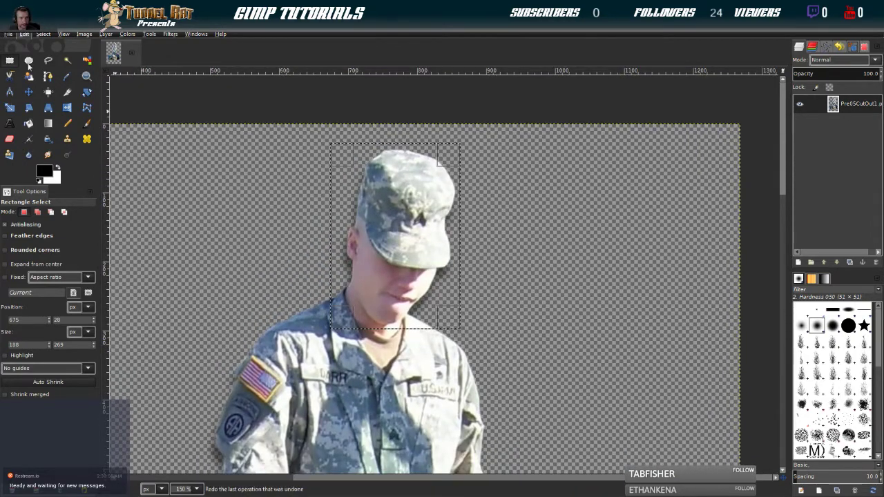
left_click(44, 108)
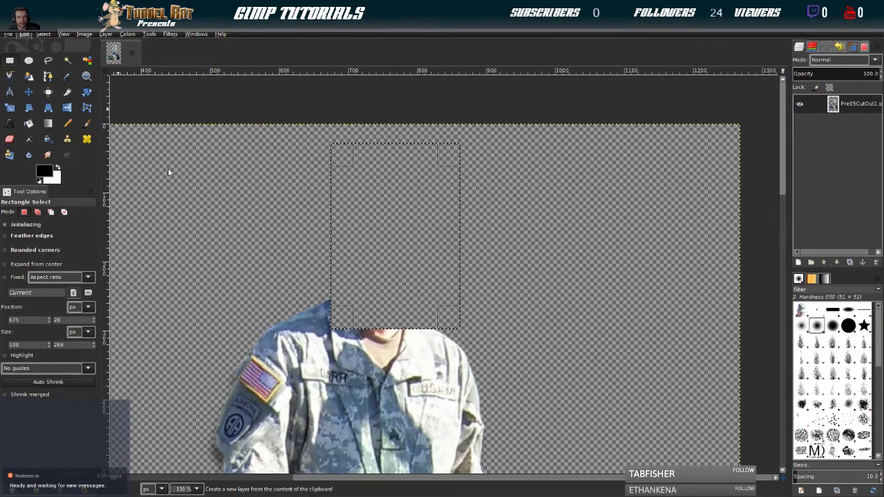
key("ctrl+v")
Pan to the pasted head at the canvas top-left and choose the Free Select tool
left_click_drag(221, 237, 518, 254)
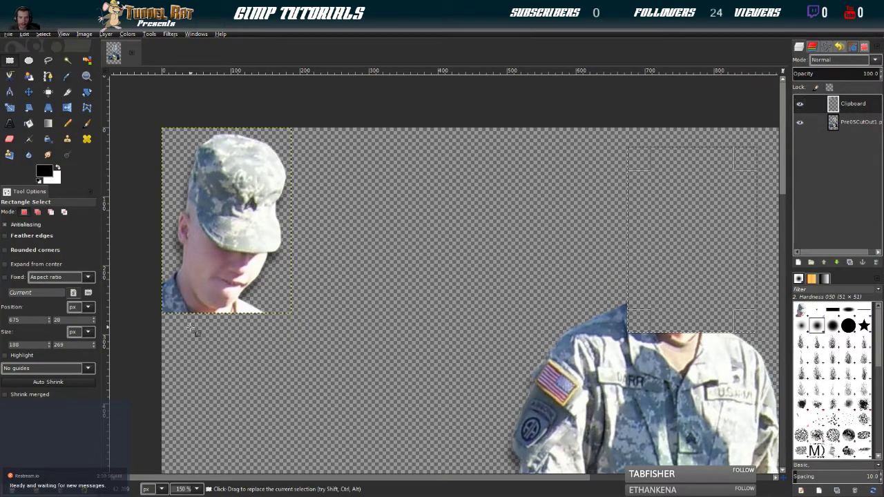
scroll(191, 339, "up", 4)
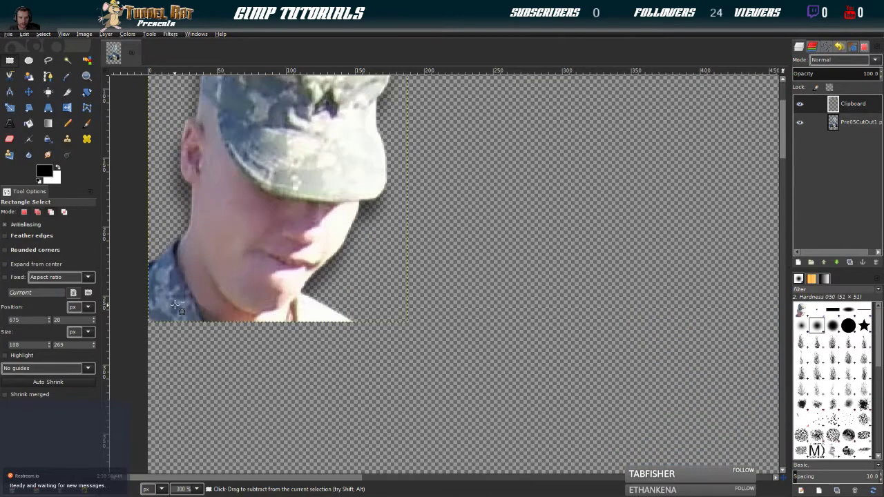
scroll(191, 338, "down", 2)
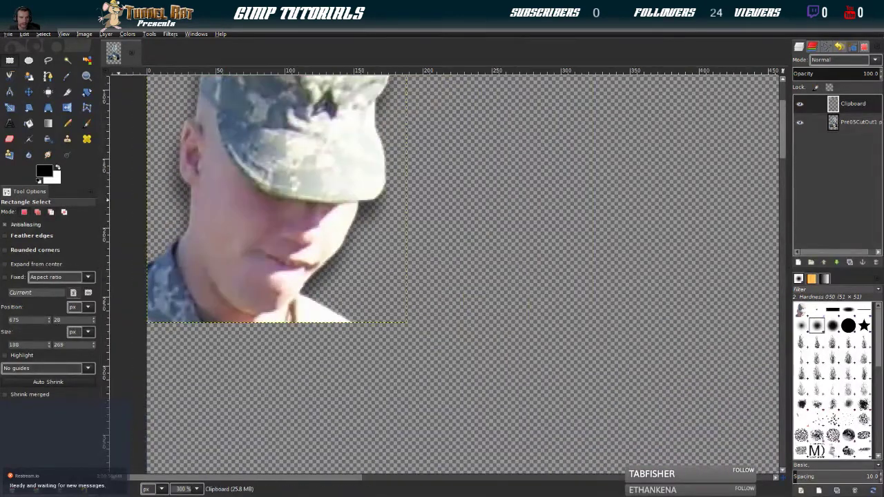
left_click(48, 60)
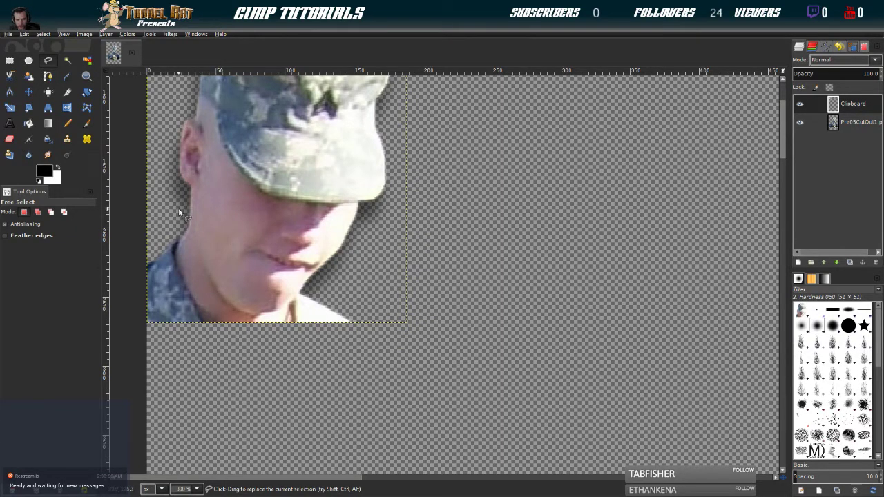
Trace a freehand outline from beside the jaw down the jawline and around the chin
scroll(190, 221, "up", 1)
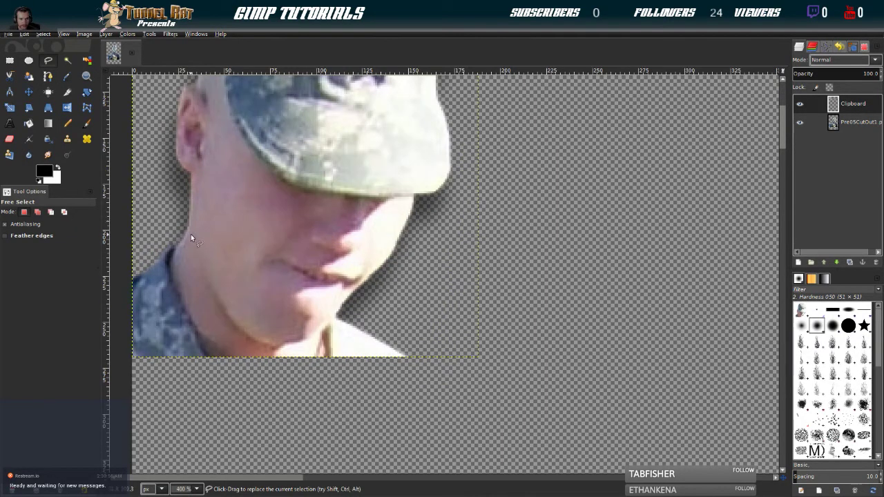
left_click(188, 226)
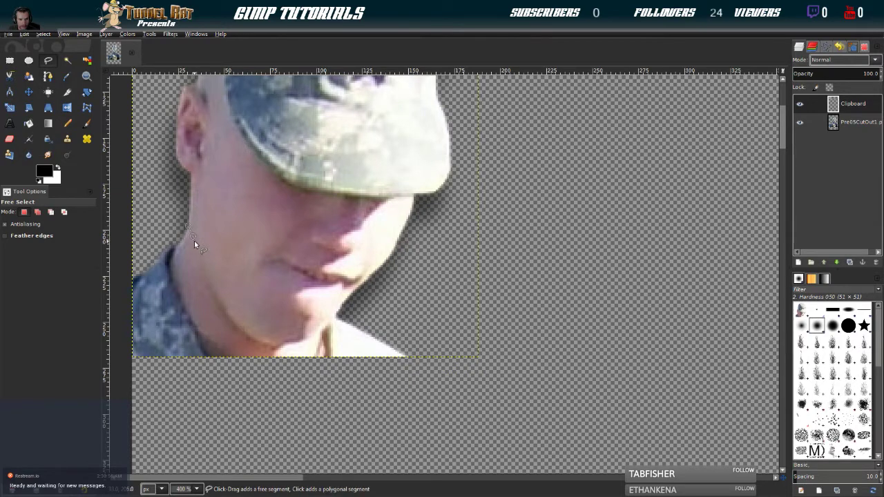
left_click_drag(199, 258, 206, 281)
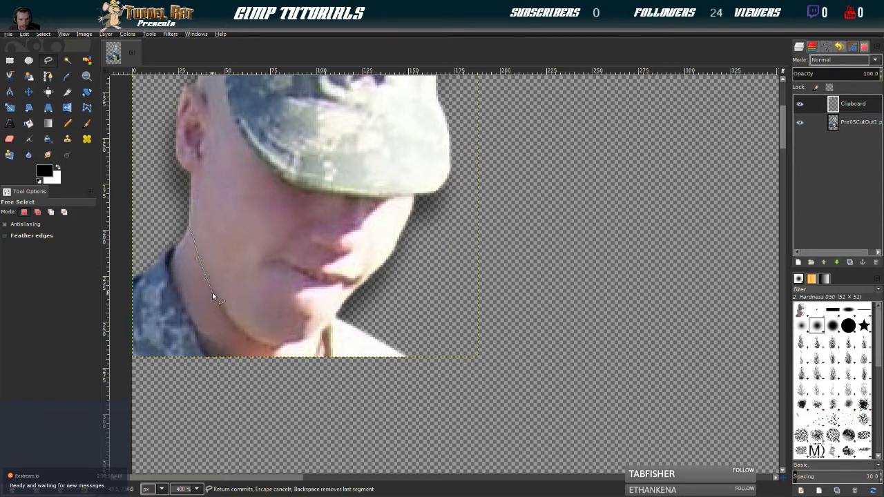
left_click(219, 310)
left_click(231, 328)
left_click(243, 335)
left_click(256, 341)
left_click(275, 349)
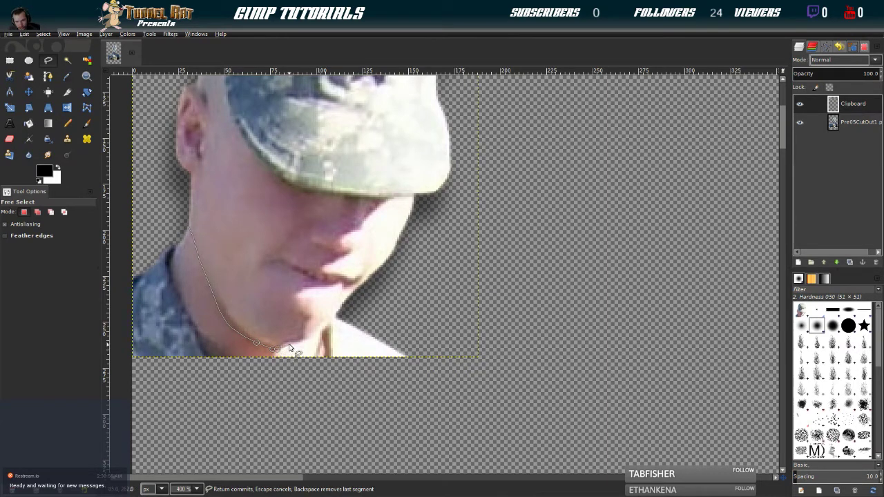
left_click(289, 344)
left_click(304, 345)
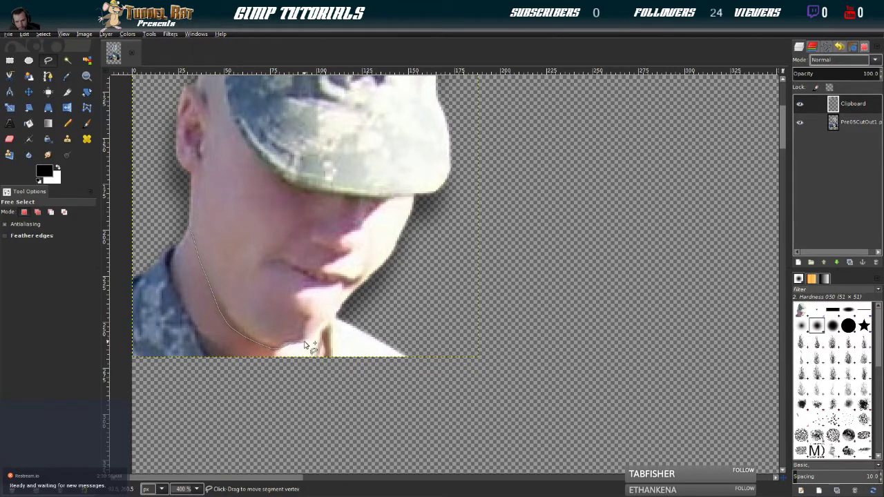
left_click(314, 337)
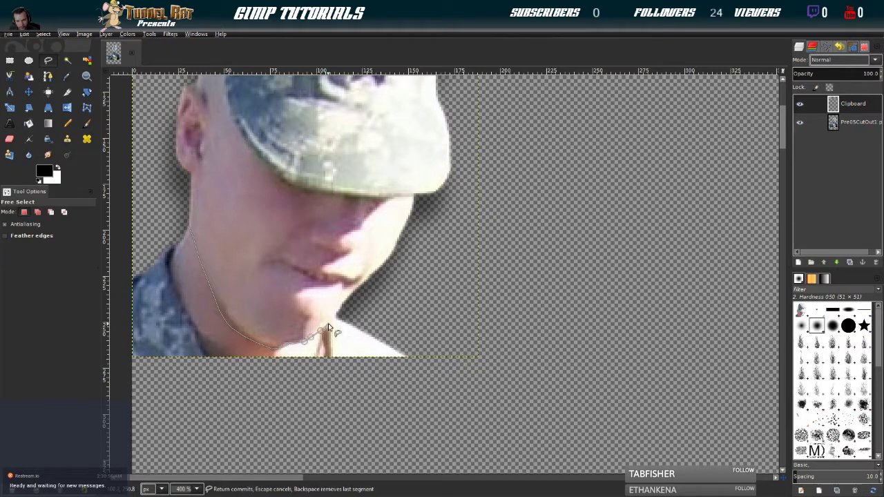
left_click(328, 326)
left_click(336, 313)
left_click(342, 308)
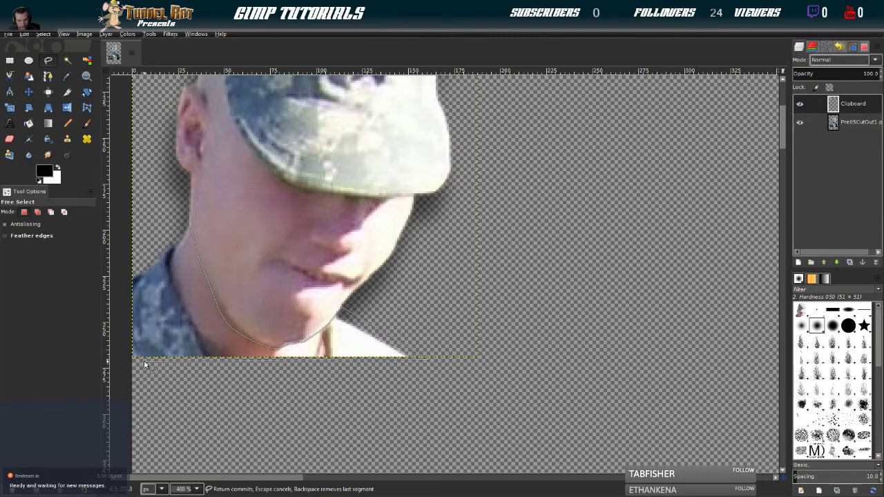
Close the outline along the image's bottom-left edge and delete the selected shoulders and shirt
left_click_drag(142, 364, 329, 345)
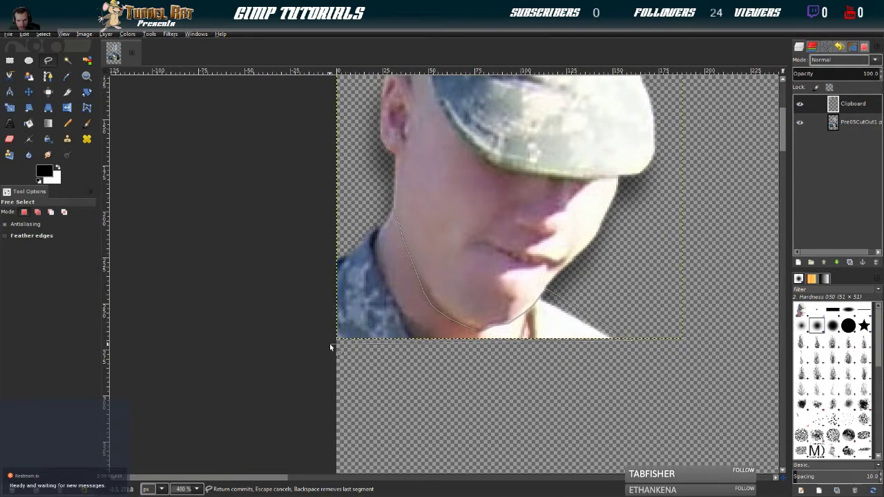
left_click(330, 344)
left_click(330, 246)
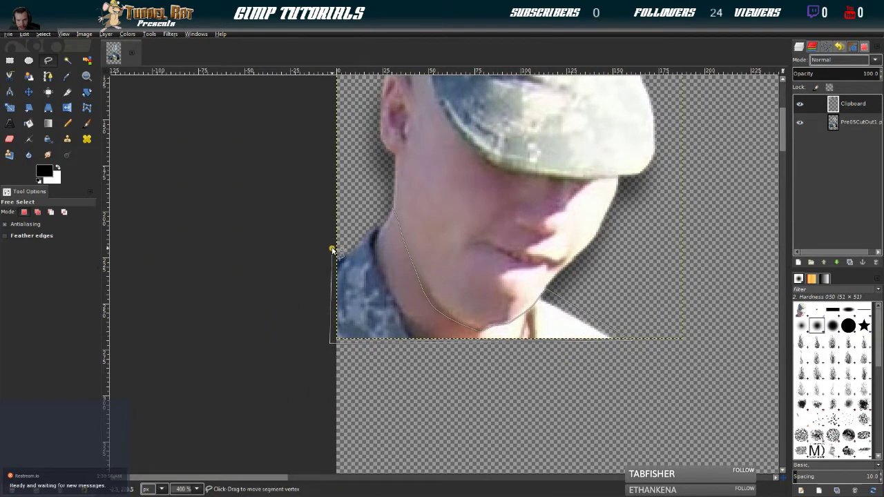
left_click(391, 208)
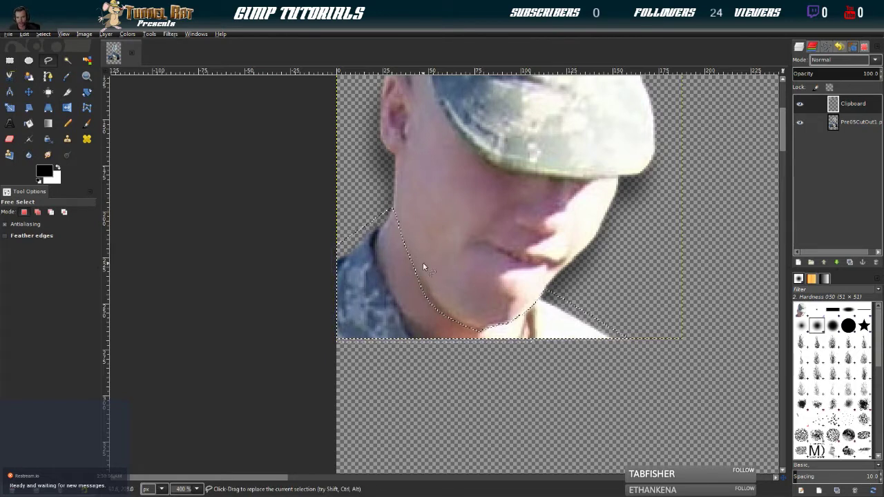
key("Delete")
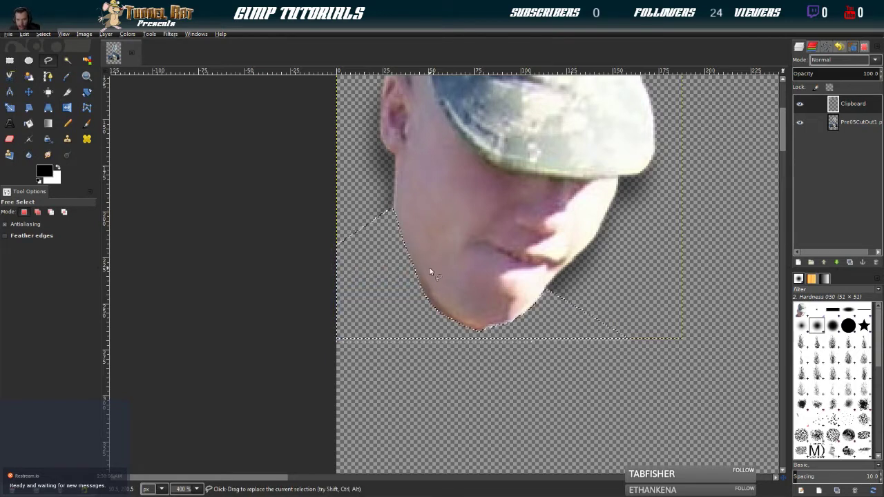
left_click(26, 35)
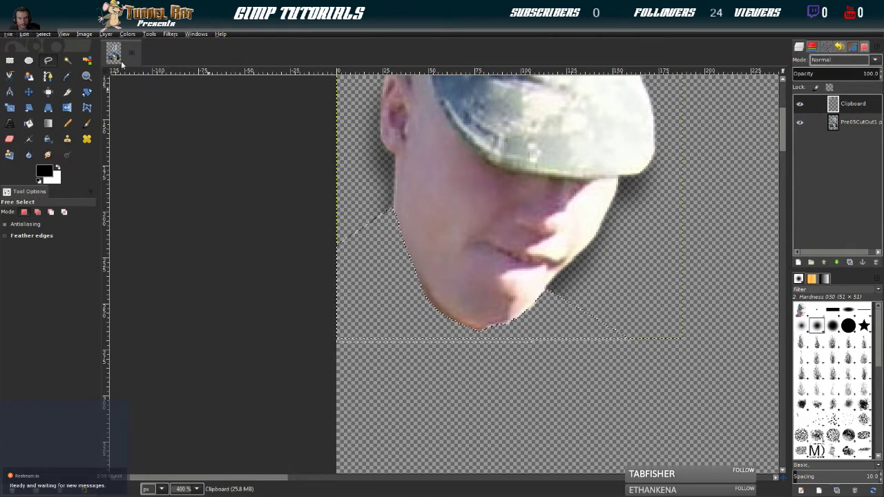
Deselect everything with Ctrl+Shift+A and pan around the canvas to inspect the cut-out face and cap
scroll(468, 218, "up", 3)
scroll(467, 218, "right", 5)
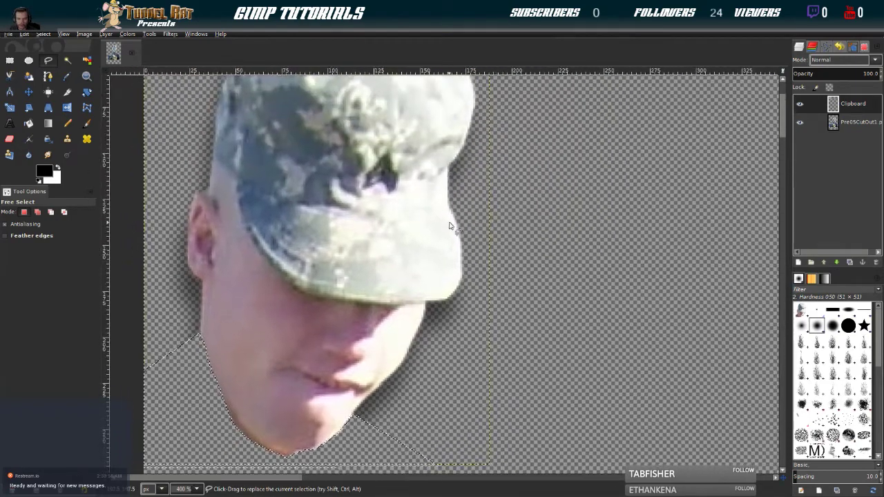
key("ctrl+shift+a")
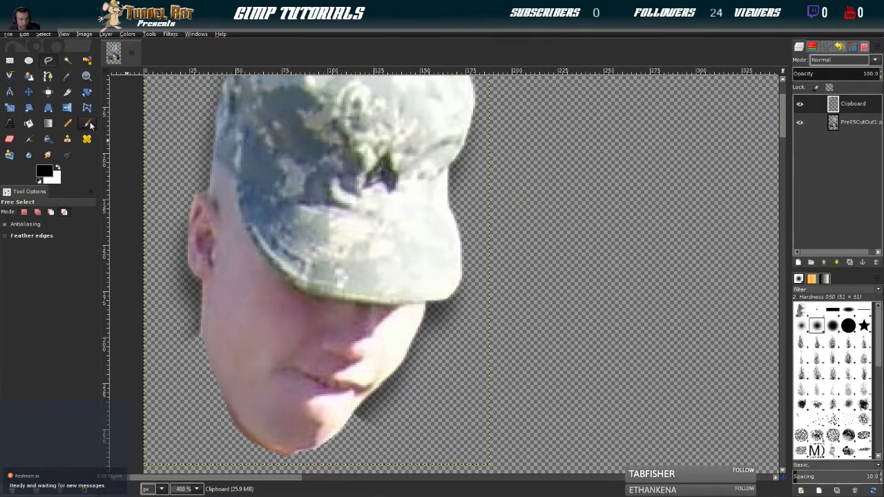
scroll(134, 111, "down", 2)
scroll(134, 110, "left", 2)
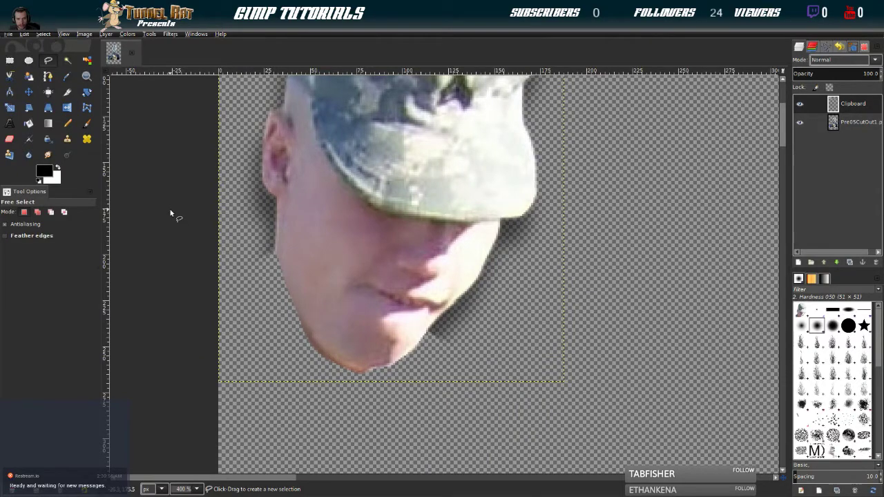
scroll(341, 275, "down", 1)
scroll(484, 255, "right", 1)
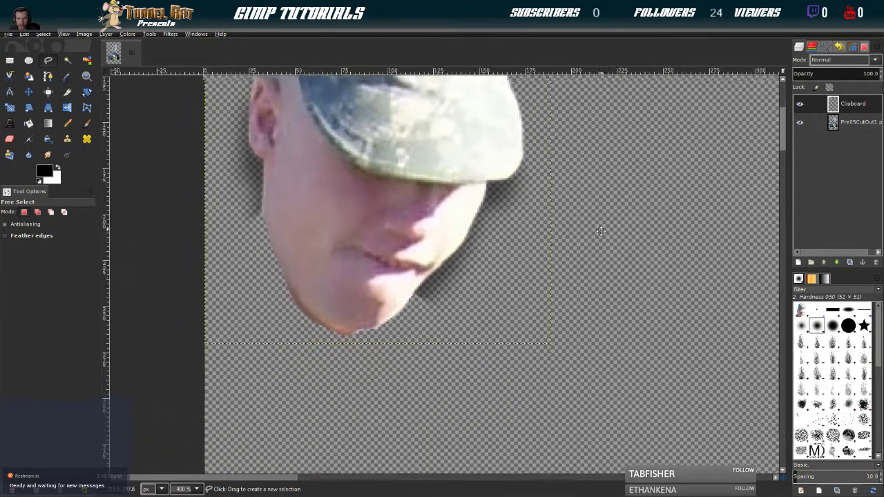
scroll(601, 231, "up", 2)
scroll(572, 315, "right", 2)
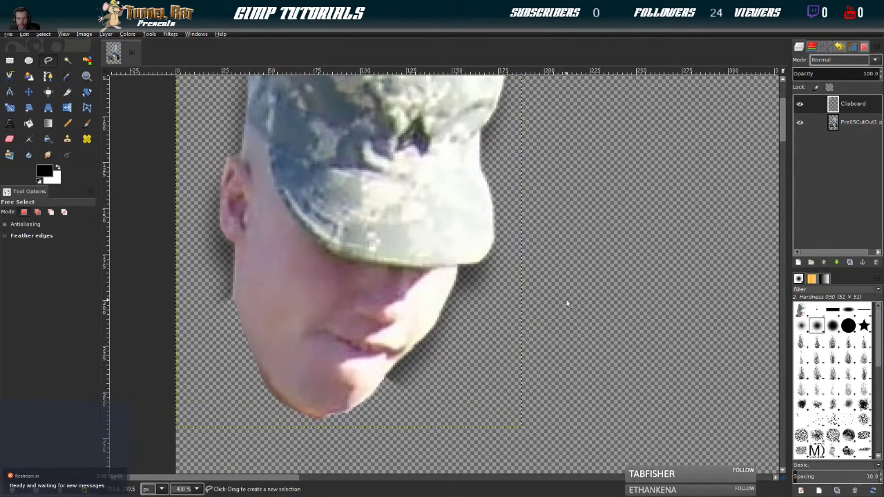
scroll(533, 180, "up", 2)
scroll(535, 184, "down", 1)
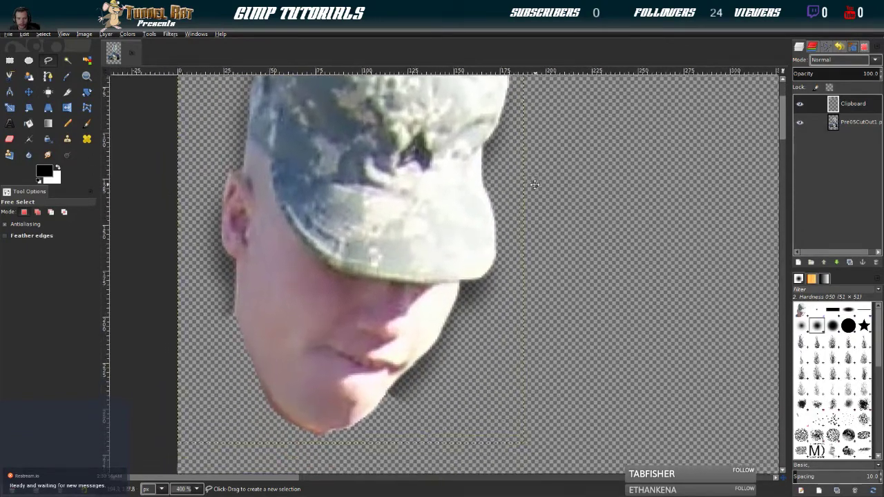
scroll(532, 185, "down", 3)
scroll(474, 236, "right", 1)
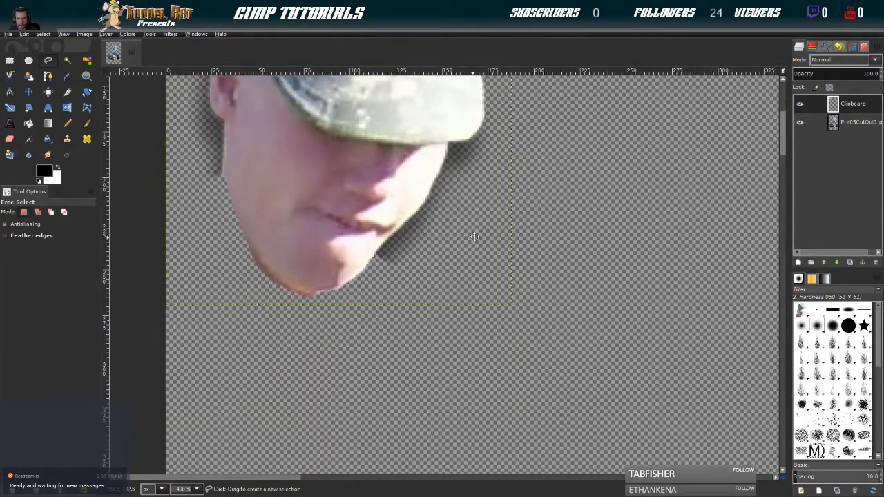
left_click_drag(475, 236, 527, 409)
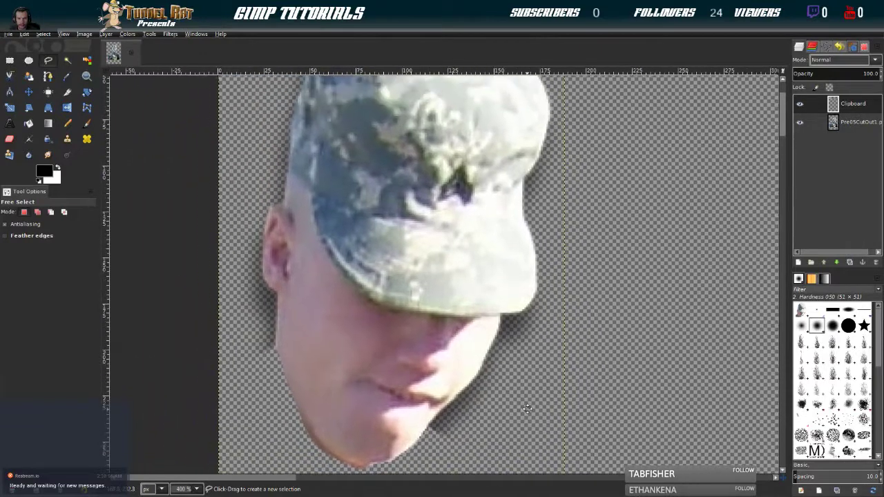
scroll(397, 291, "left", 1)
scroll(394, 283, "left", 2)
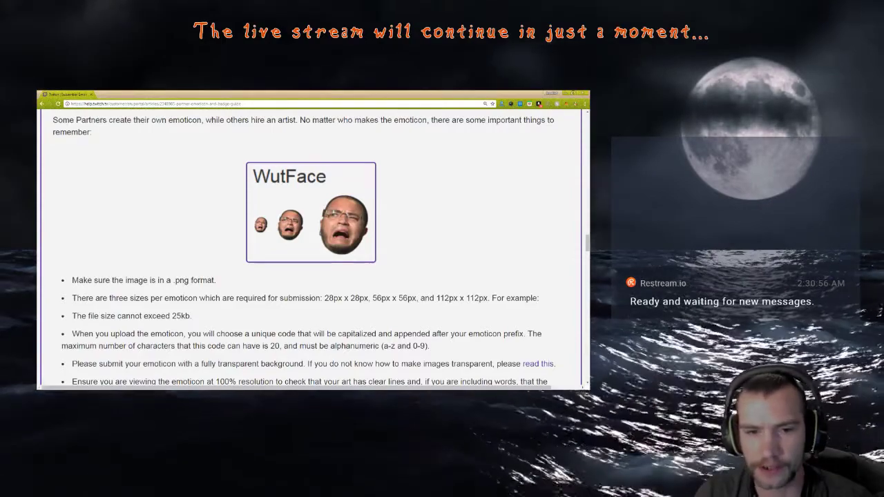
scroll(187, 210, "down", 3)
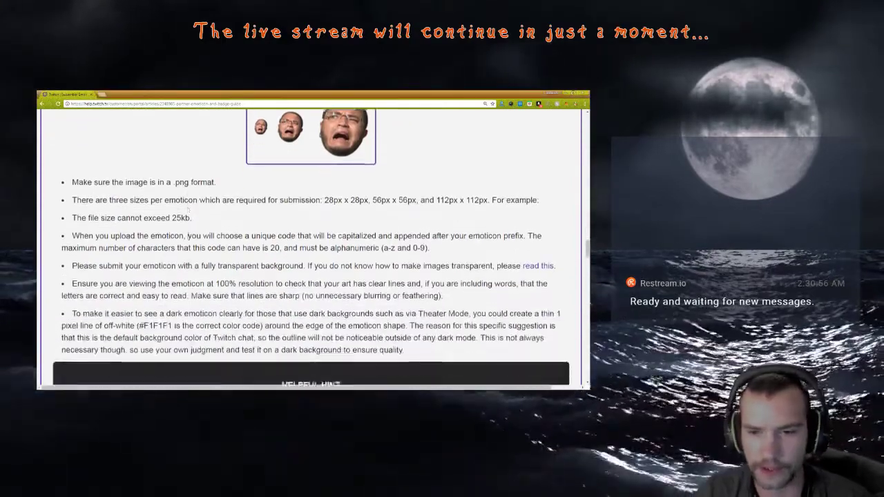
scroll(187, 209, "down", 2)
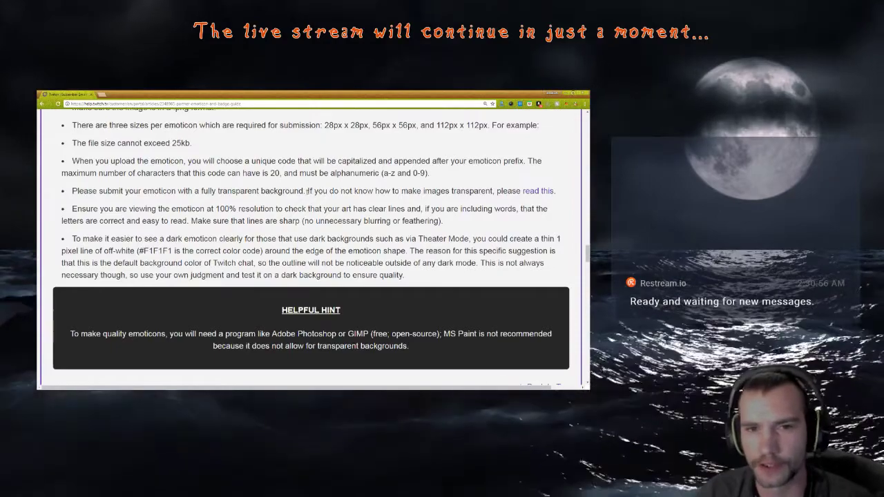
scroll(307, 191, "down", 1)
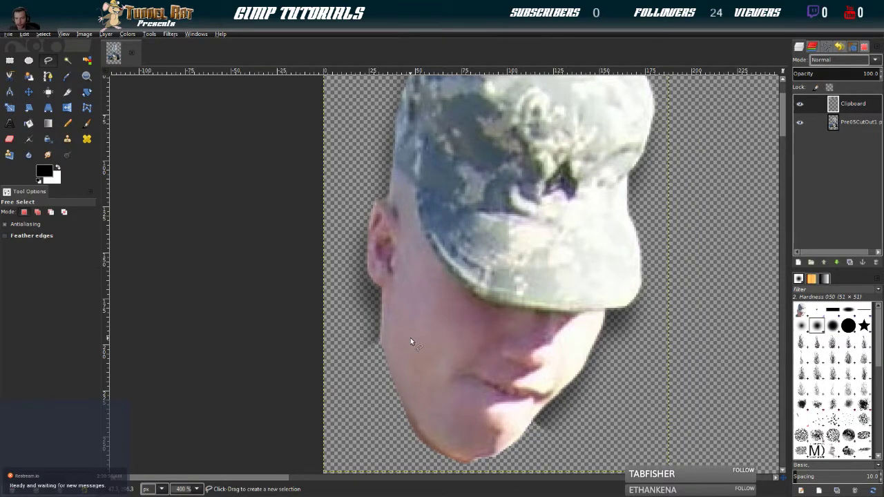
Start a new freehand outline up the face's left edge to the top of the ear
scroll(391, 364, "up", 5)
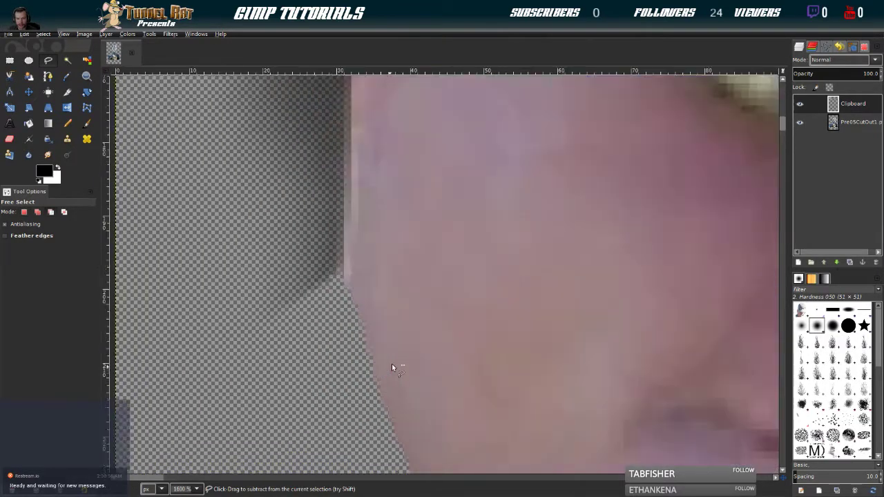
scroll(342, 280, "down", 2)
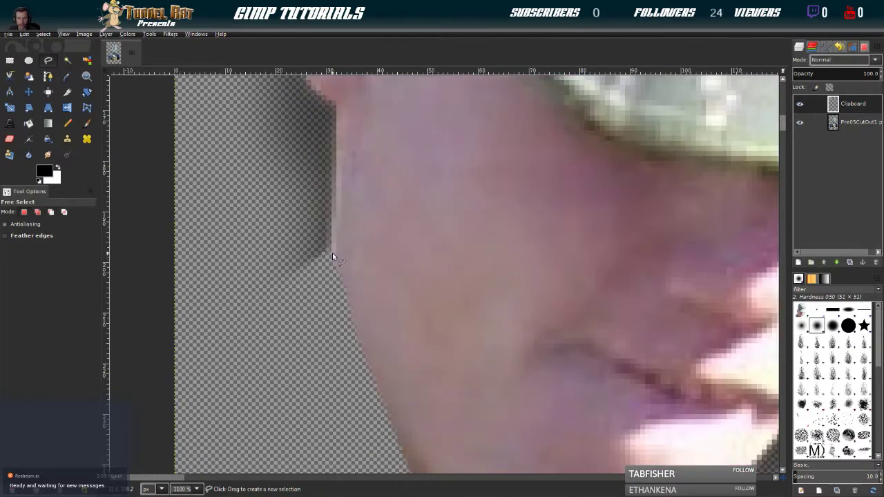
left_click(331, 253)
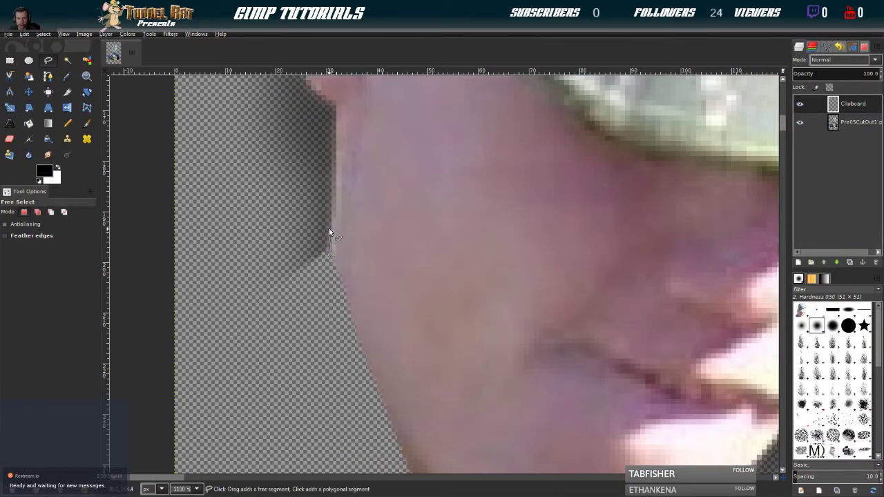
left_click(333, 104)
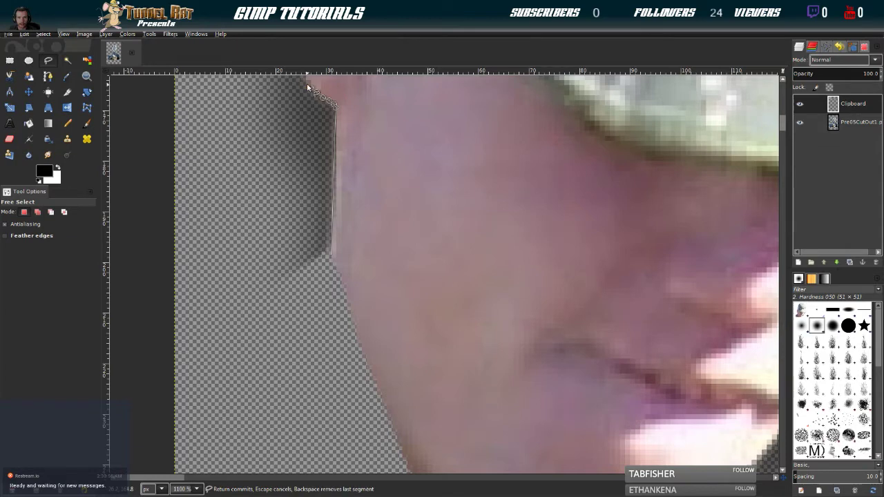
scroll(311, 87, "up", 5)
scroll(311, 87, "left", 1)
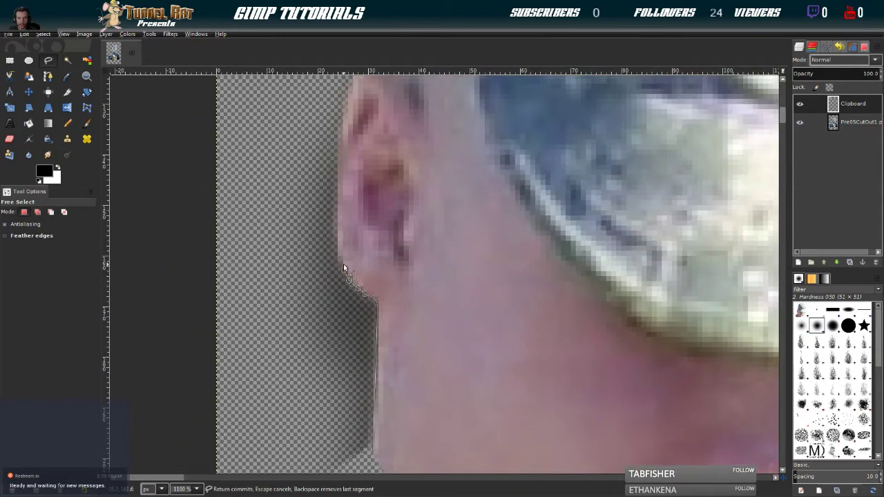
left_click(336, 252)
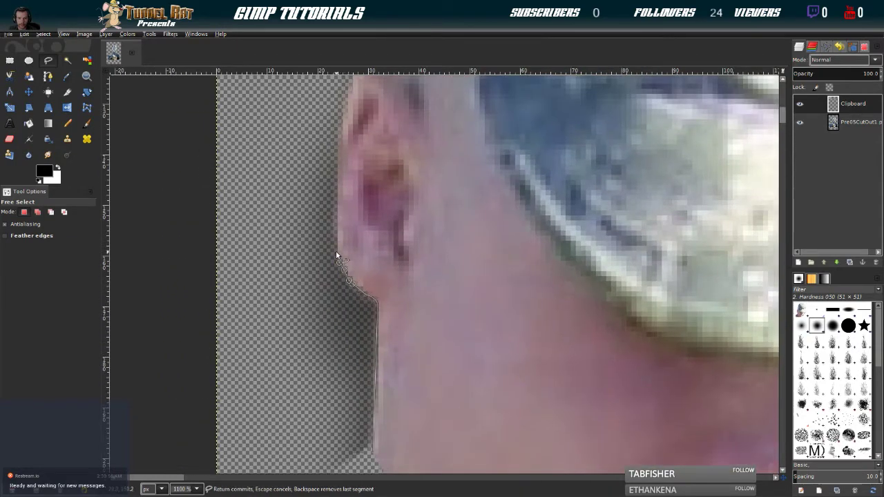
left_click(338, 136)
scroll(350, 89, "up", 3)
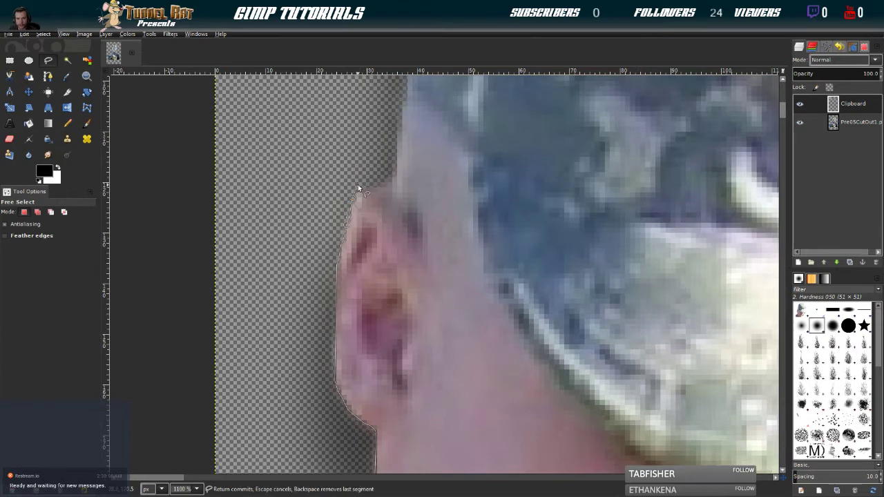
left_click(395, 172)
Continue the outline up the cap's left side and across its top edge
scroll(402, 101, "up", 3)
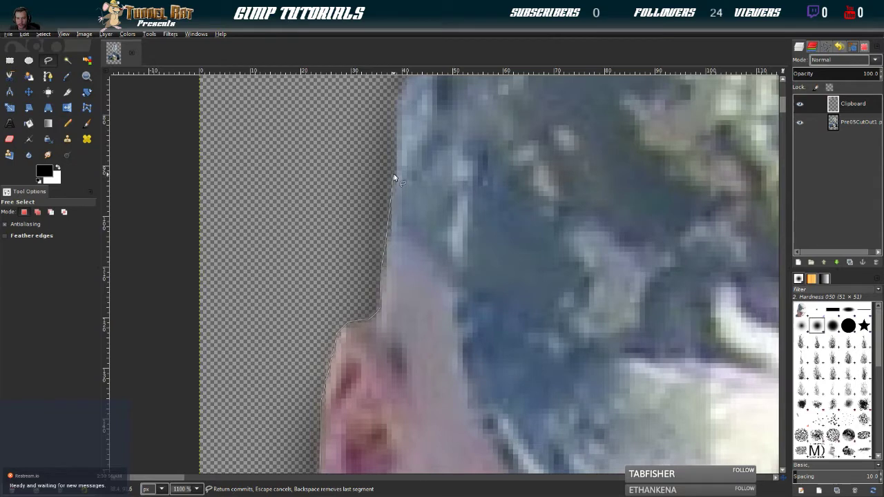
scroll(395, 121, "up", 3)
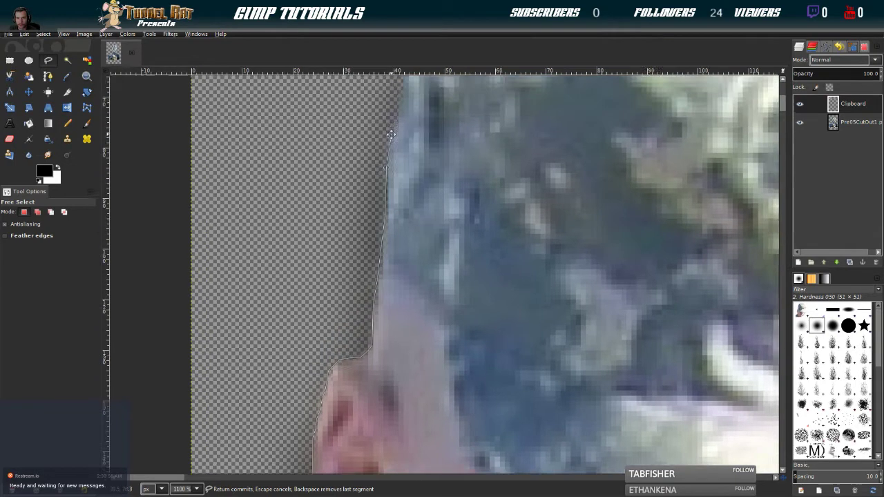
left_click(380, 219)
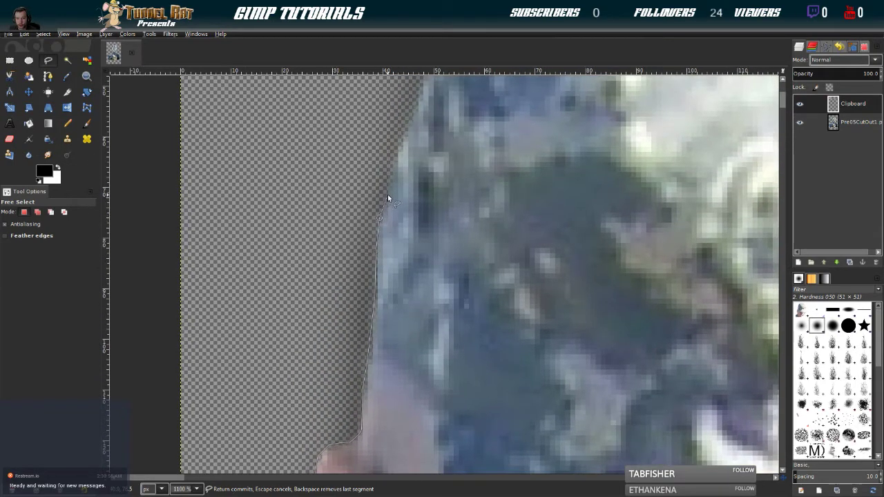
left_click(393, 159)
left_click(406, 131)
key("space")
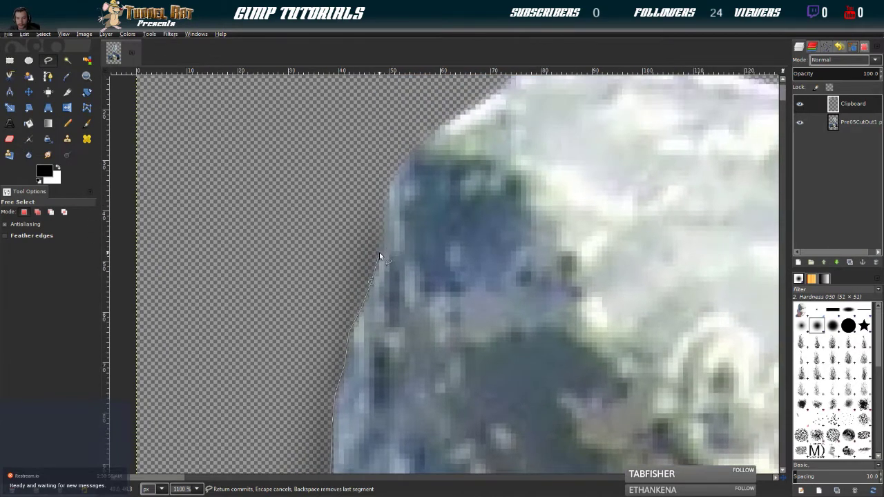
left_click(379, 252)
left_click(439, 123)
key("space")
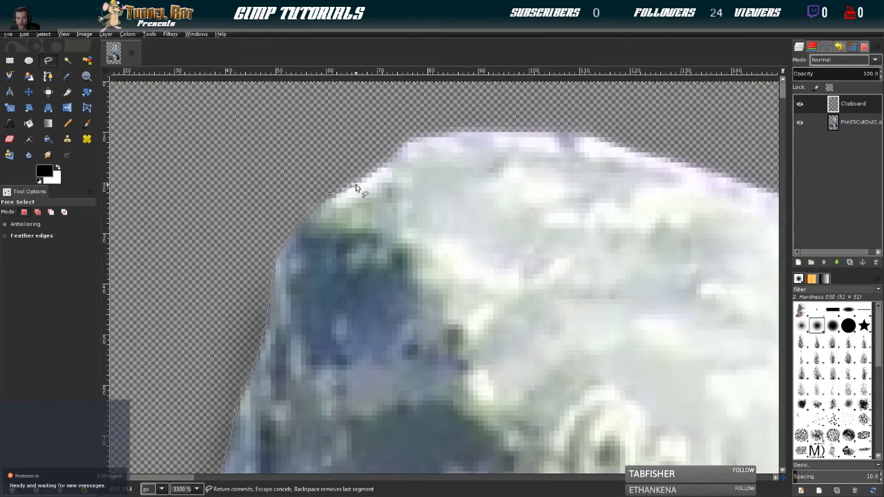
left_click(388, 160)
left_click(425, 135)
left_click(593, 130)
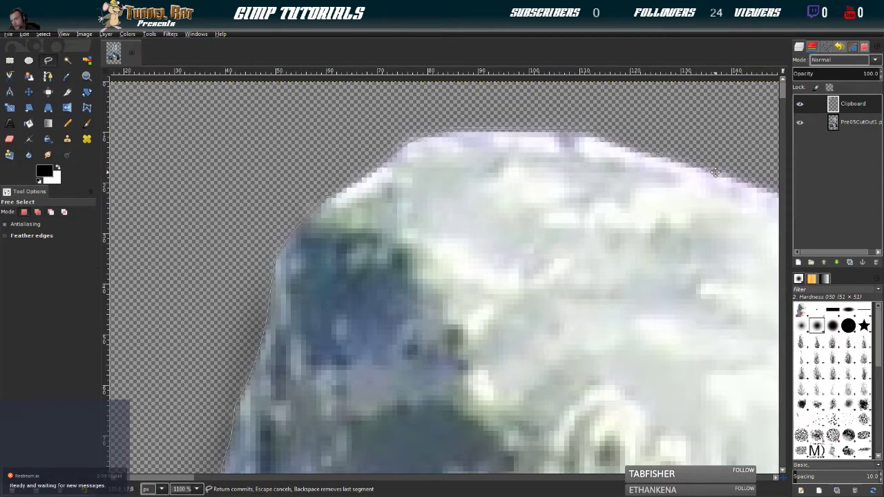
scroll(663, 157, "right", 6)
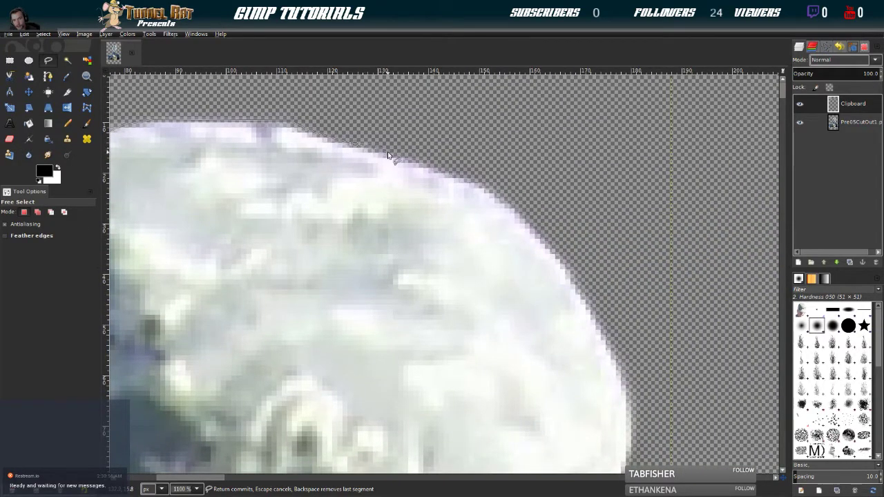
Trace the outline down the cap's right side and around the brim's edge and underside
mouse_move(428, 169)
left_mouse_down()
mouse_move(498, 196)
mouse_move(526, 223)
left_mouse_up()
left_click(589, 303)
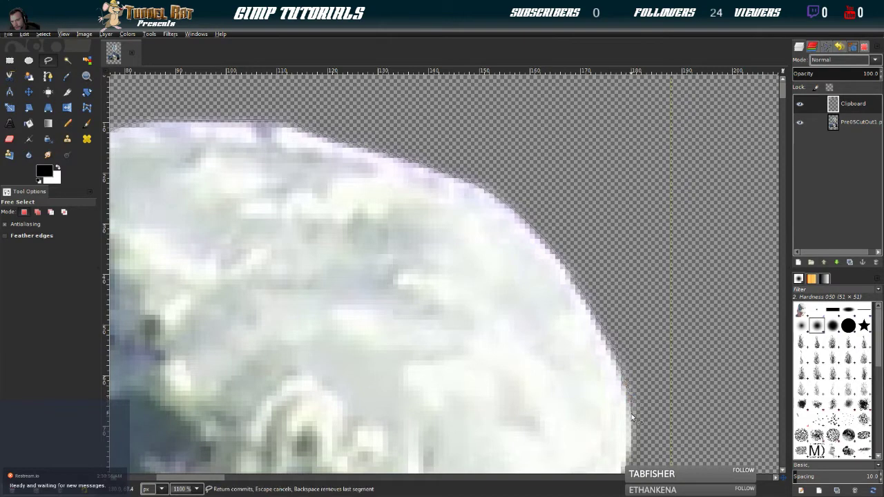
left_click_drag(632, 440, 555, 164)
left_click(554, 162)
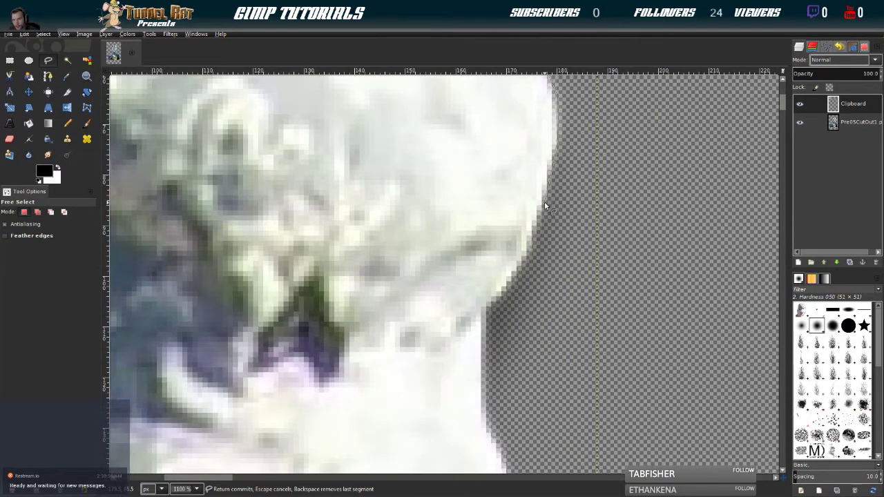
left_click(544, 202)
left_click_drag(493, 353, 450, 159)
left_click(446, 198)
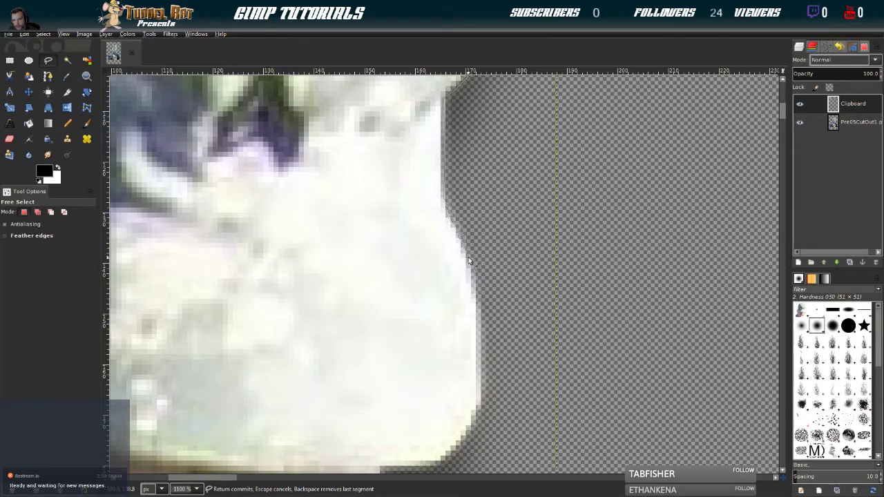
left_click(473, 278)
scroll(484, 283, "down", 5)
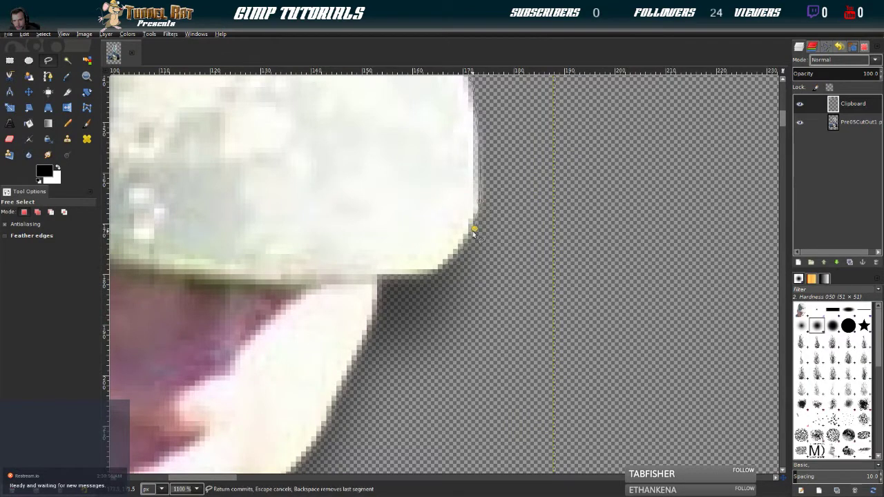
left_click_drag(474, 231, 443, 274)
left_click(380, 276)
scroll(386, 298, "down", 5)
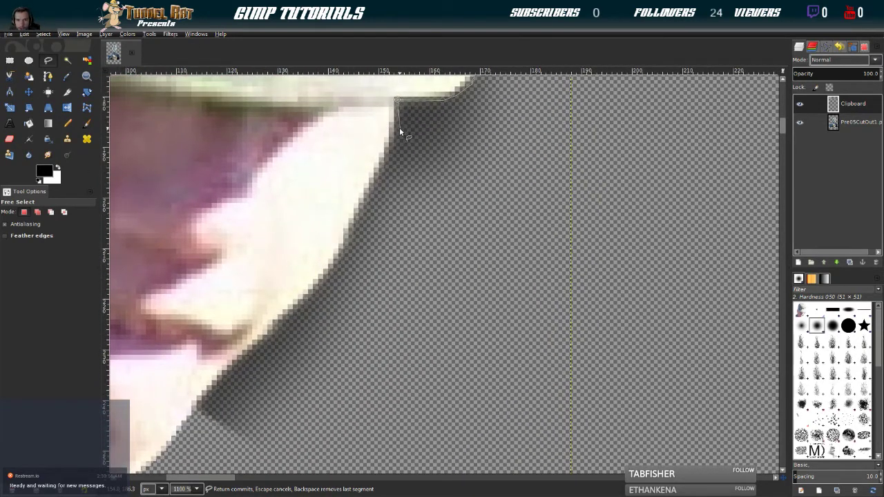
Run the outline down the cheek and jaw, close it at the starting point, and zoom out
left_click(386, 156)
left_click(363, 211)
left_click(352, 234)
left_click(243, 359)
left_click_drag(198, 414, 372, 279)
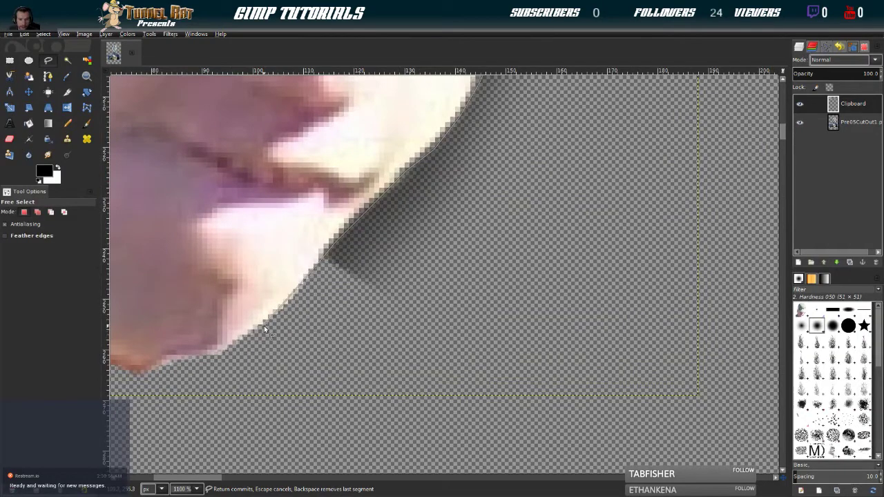
left_click_drag(295, 309, 515, 187)
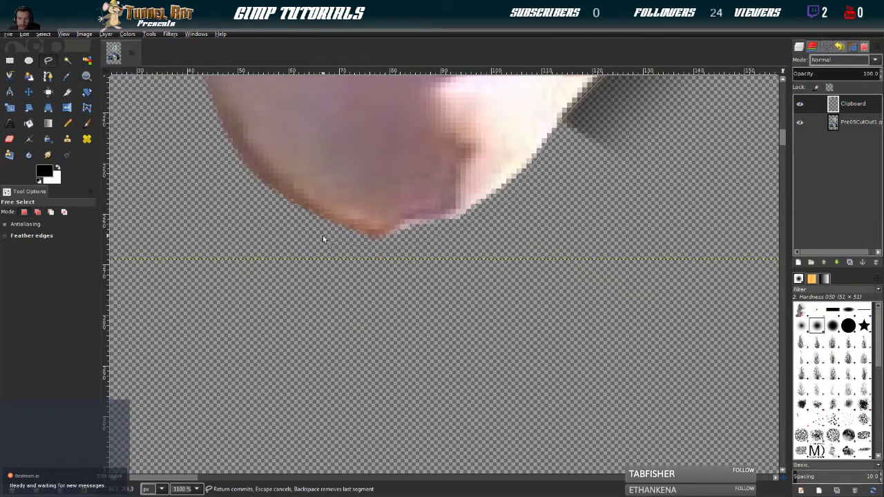
left_click_drag(220, 156, 391, 342)
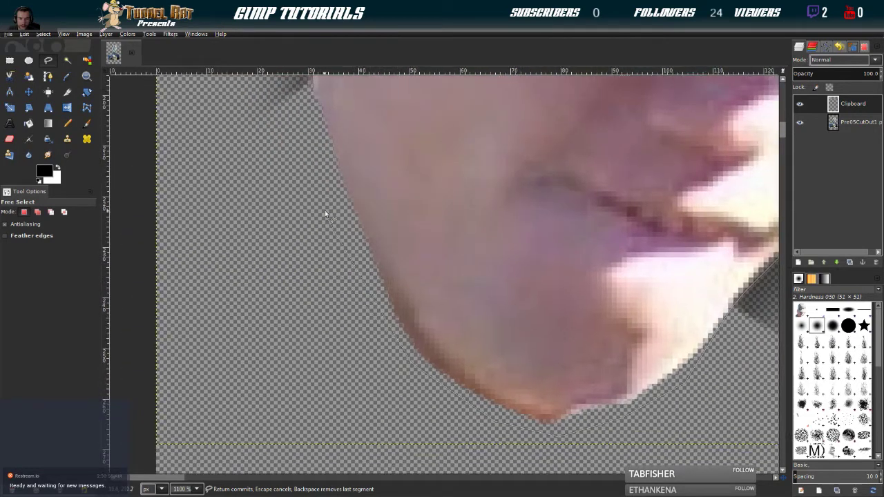
left_click_drag(297, 96, 324, 172)
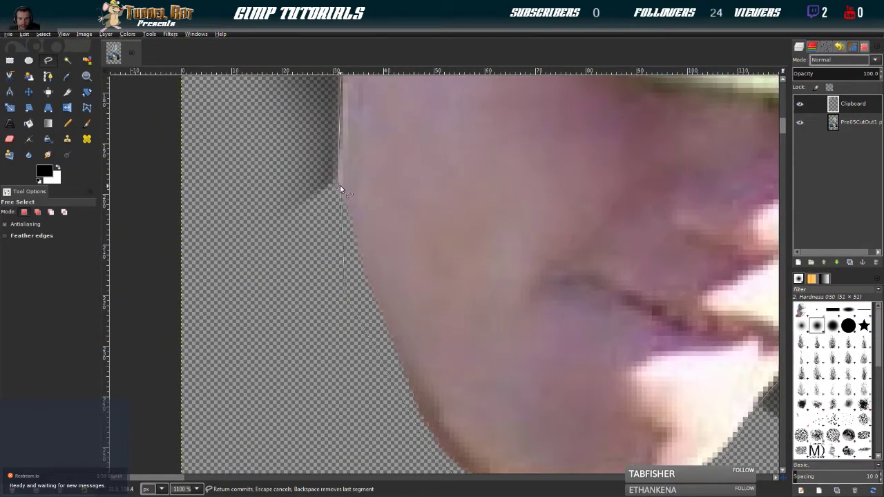
left_click(336, 186)
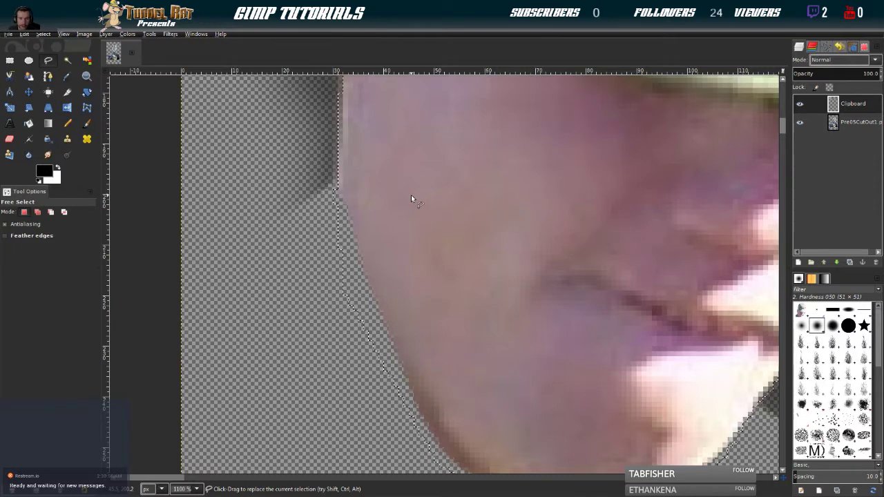
scroll(400, 180, "up", 1)
scroll(401, 180, "right", 1)
scroll(384, 166, "down", 4)
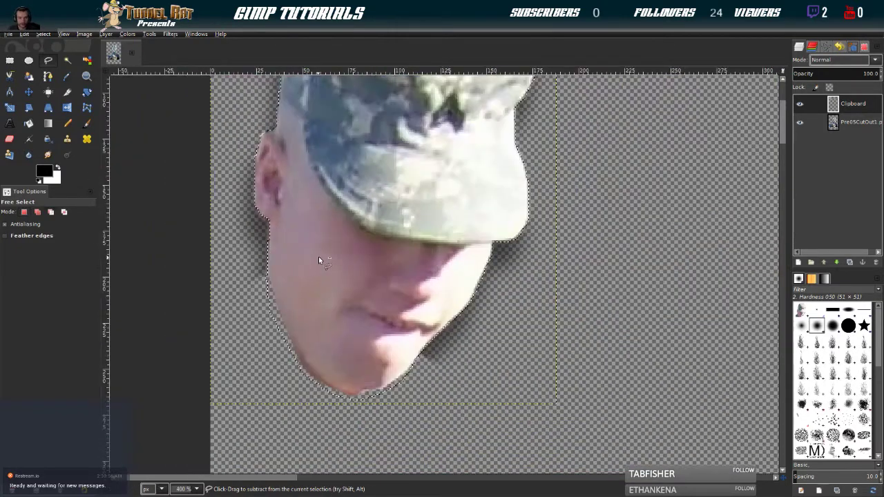
scroll(404, 261, "down", 3)
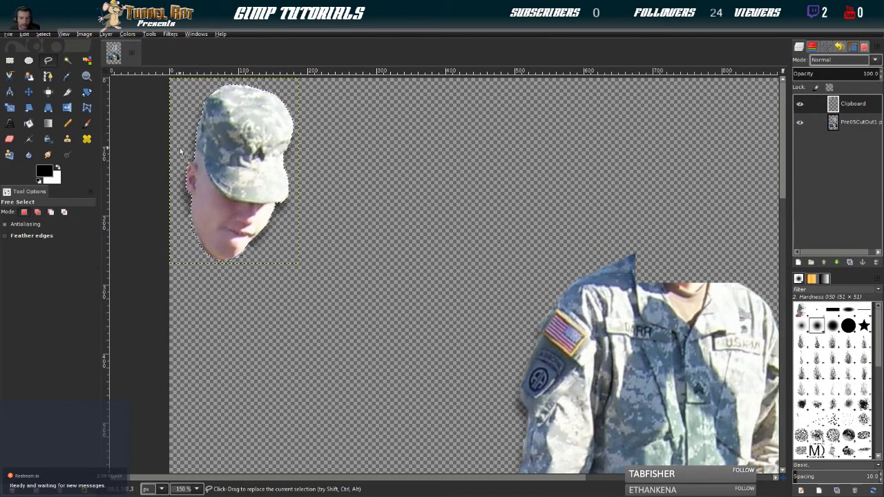
Invert the head selection, delete the surrounding background, and drop the selection
left_click(42, 33)
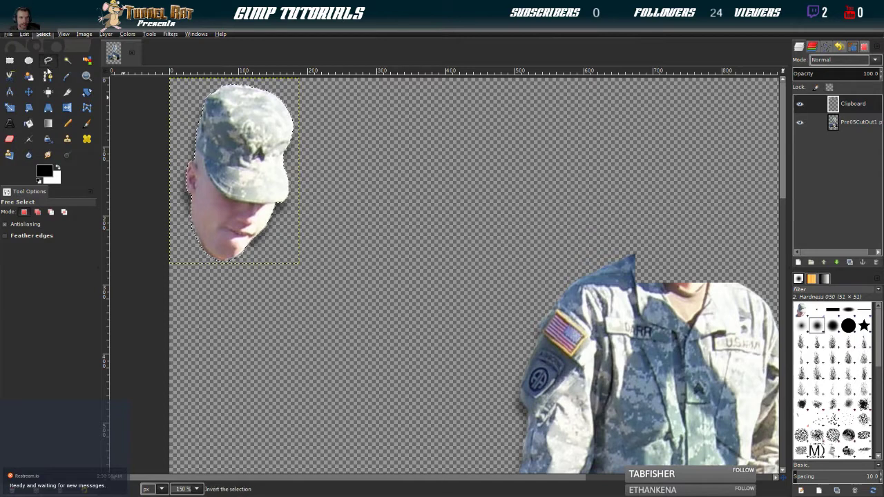
left_click(47, 72)
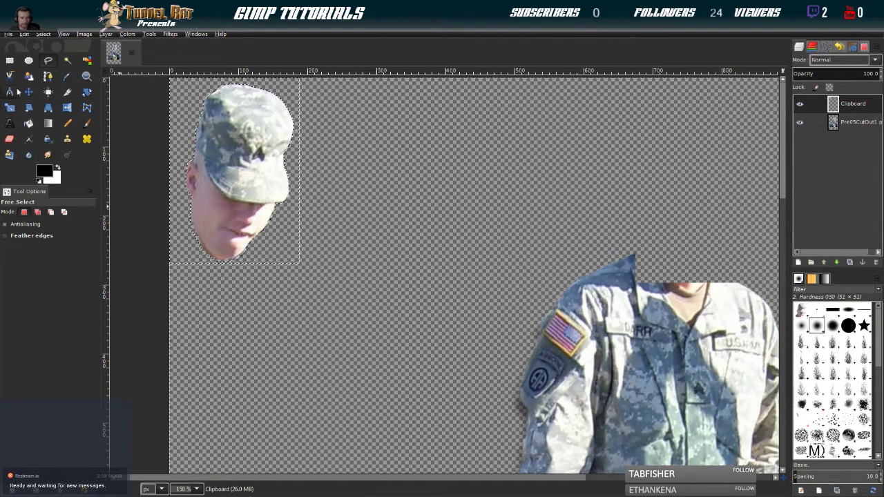
left_click(221, 217)
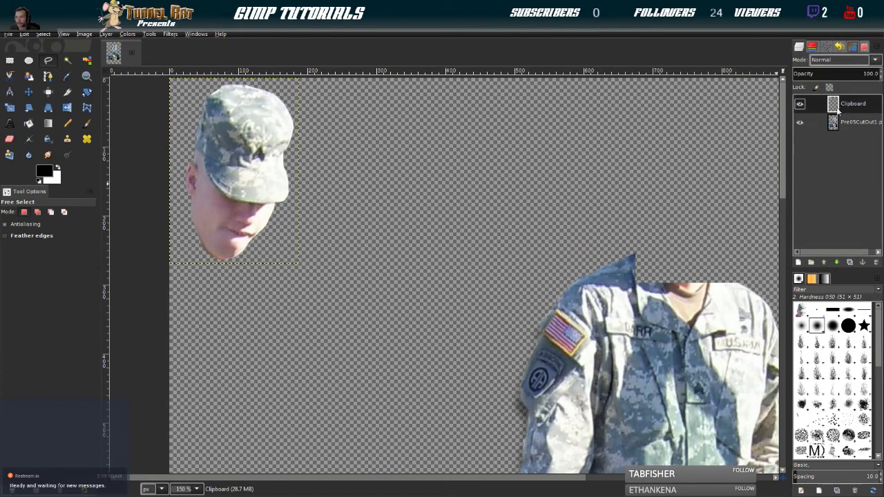
left_click_drag(665, 308, 534, 248)
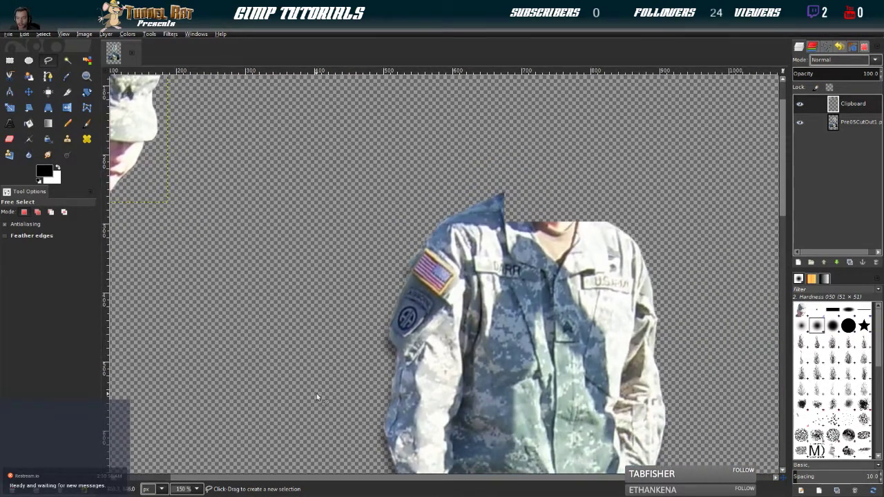
left_click_drag(260, 318, 508, 409)
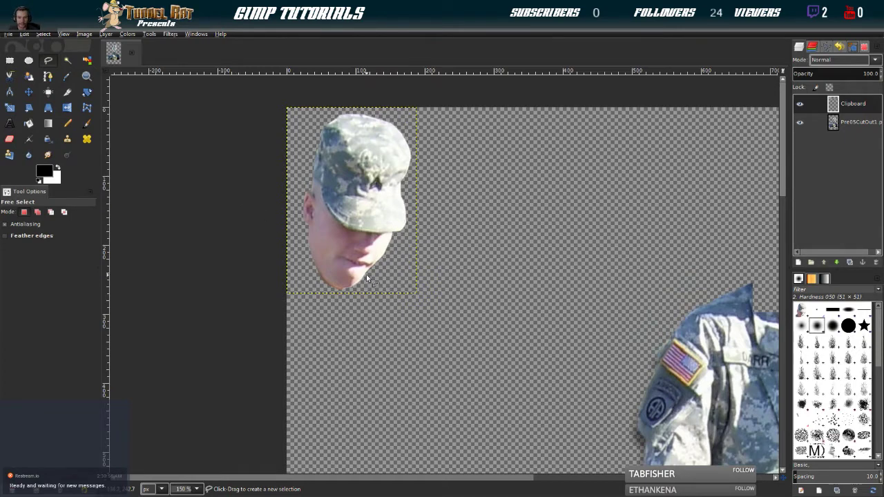
scroll(573, 333, "down", 2)
scroll(572, 333, "right", 6)
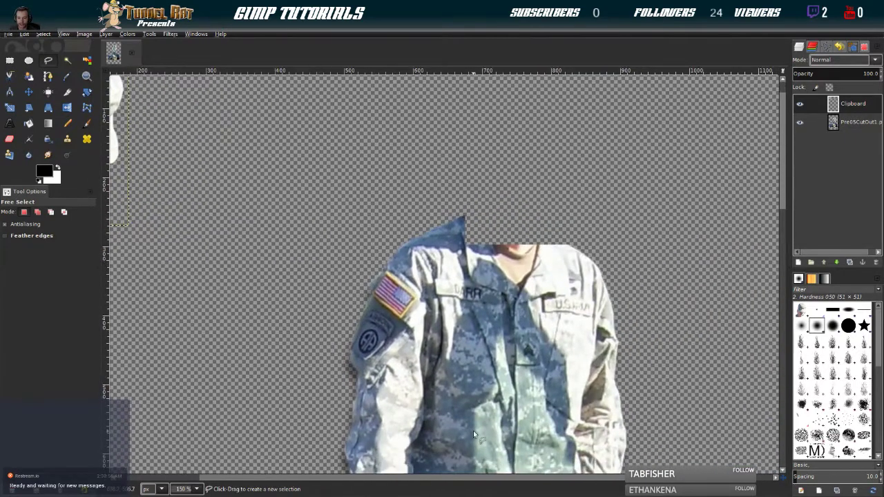
scroll(163, 230, "left", 7)
scroll(163, 229, "up", 2)
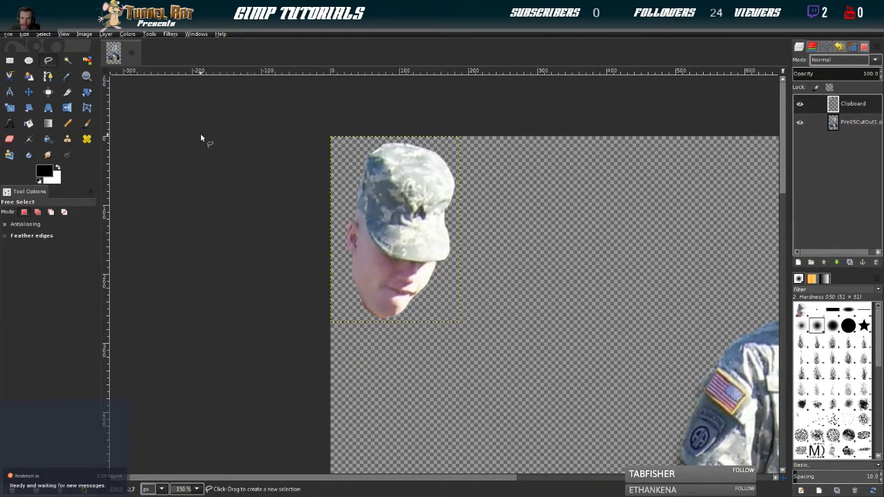
left_click_drag(699, 351, 532, 297)
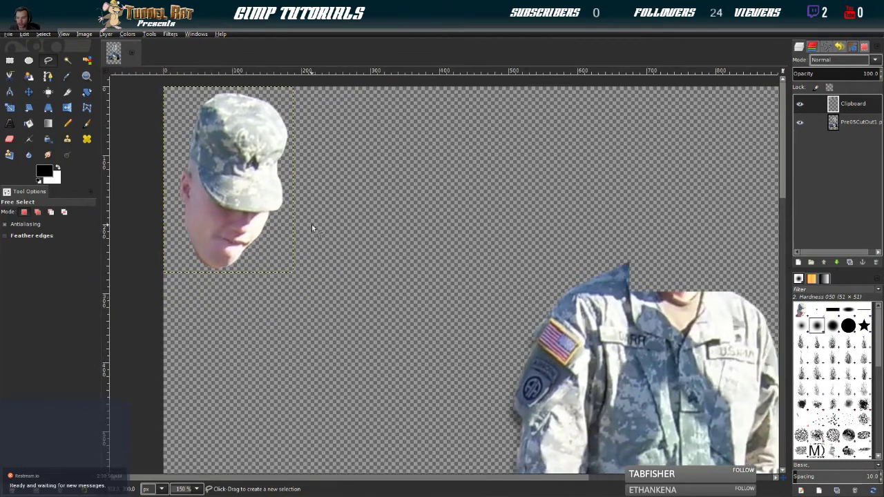
scroll(387, 262, "left", 4)
scroll(463, 300, "up", 1)
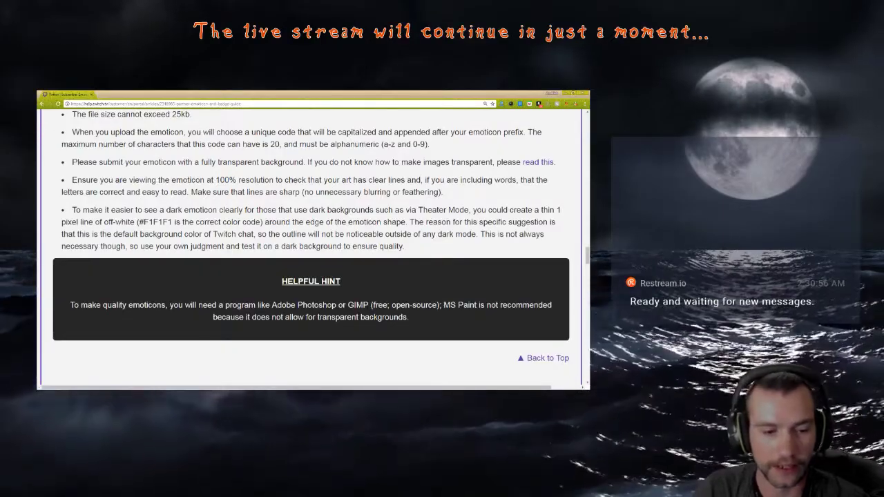
Scroll the Twitch emoticon guide up to the WutFace example and the required emoticon sizes
scroll(242, 315, "up", 3)
scroll(242, 313, "up", 2)
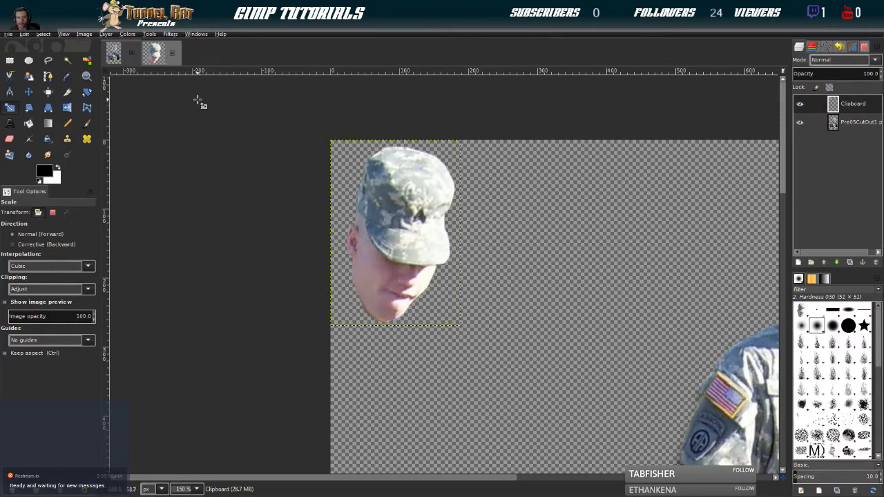
Compare the original cut-out image with the new head-only image, ending on the head-only image
left_click(156, 55)
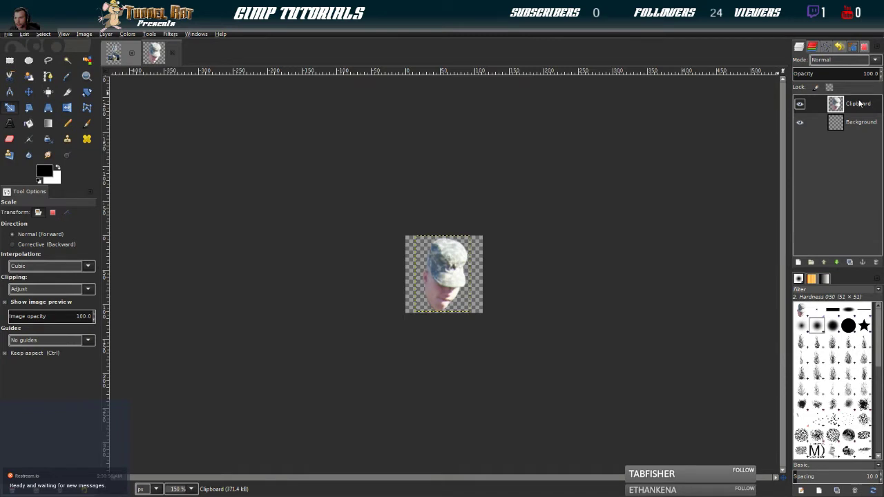
left_click(118, 61)
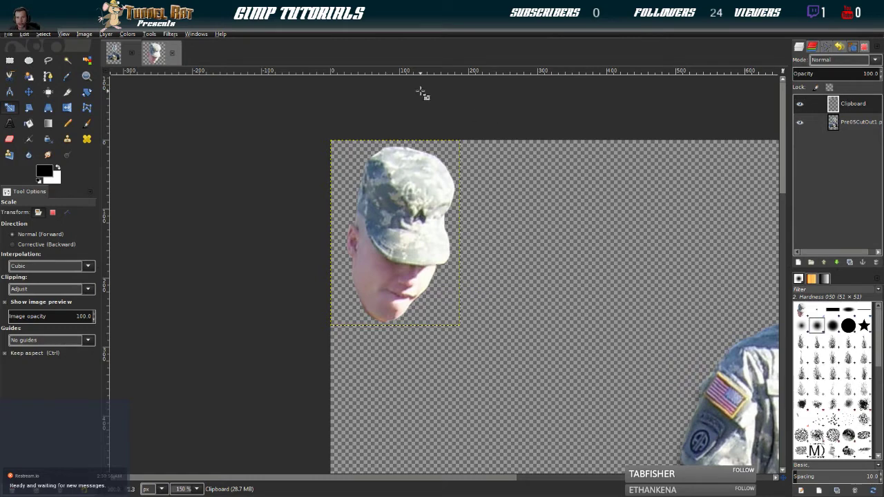
left_click(148, 60)
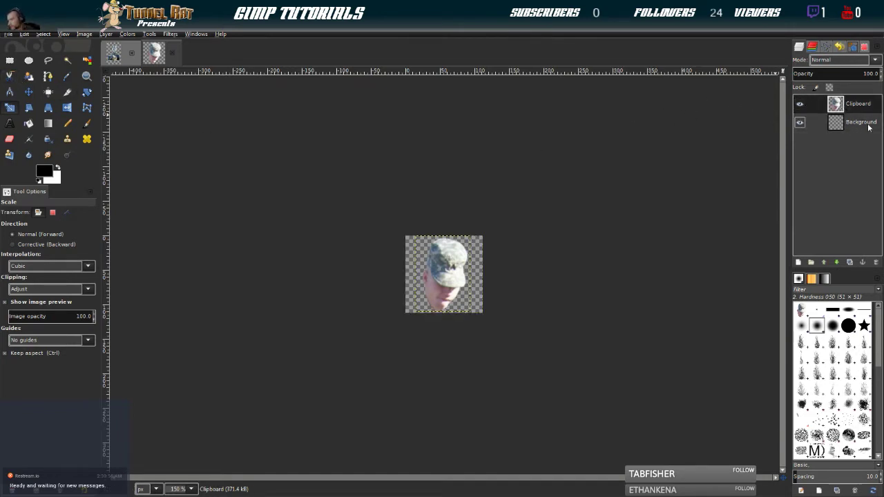
Leave the Clipboard face layer active and select the Align tool
left_click(852, 125)
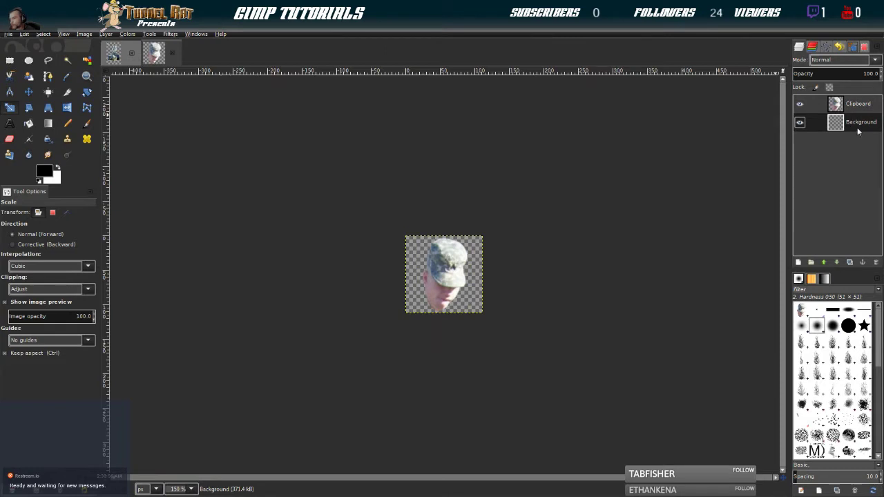
left_click(856, 105)
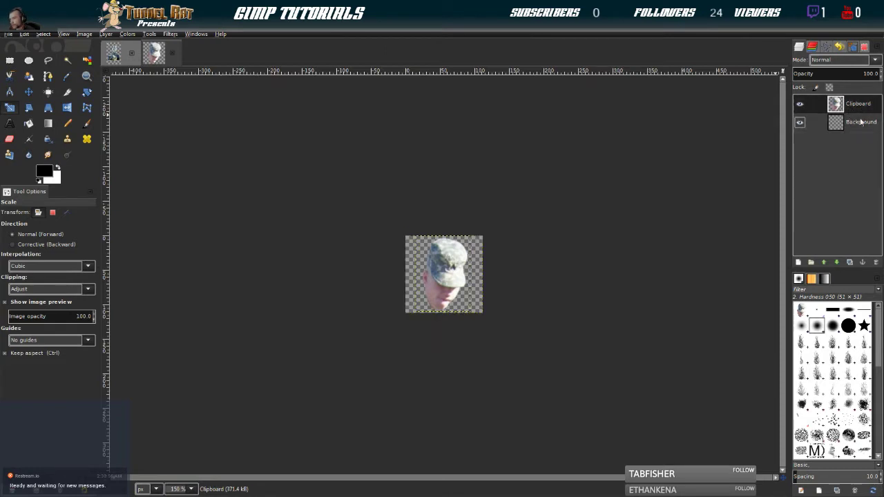
left_click(859, 127)
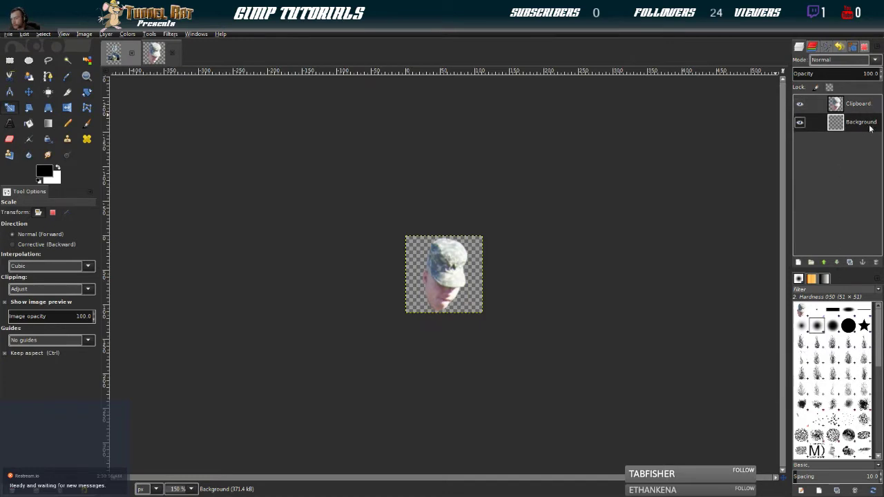
left_click(855, 108)
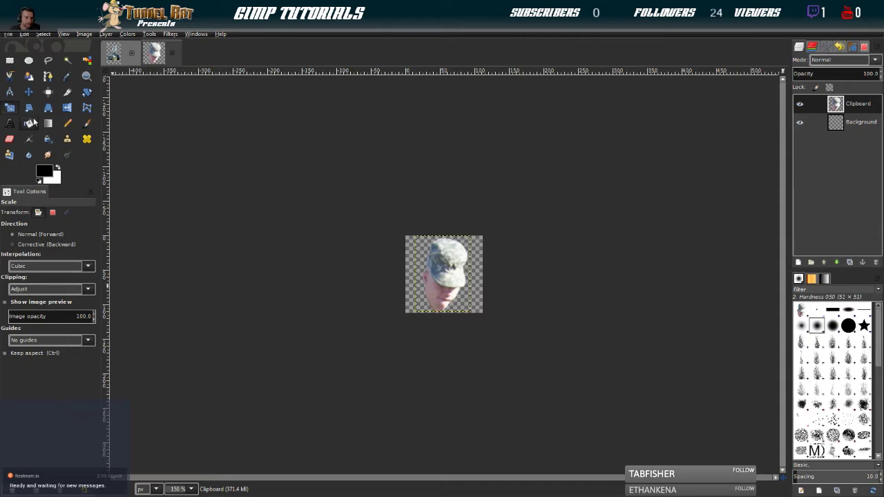
left_click(48, 92)
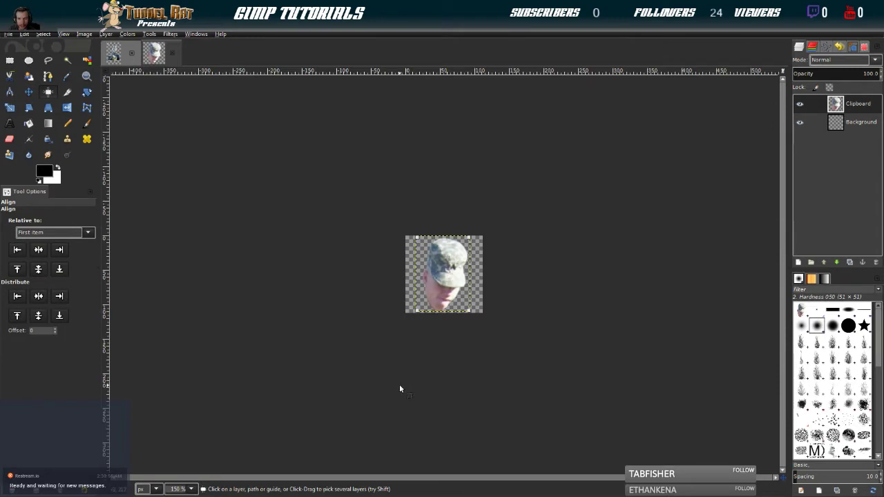
Align the Clipboard face layer to the image's horizontal center and vertical middle
left_click(39, 252)
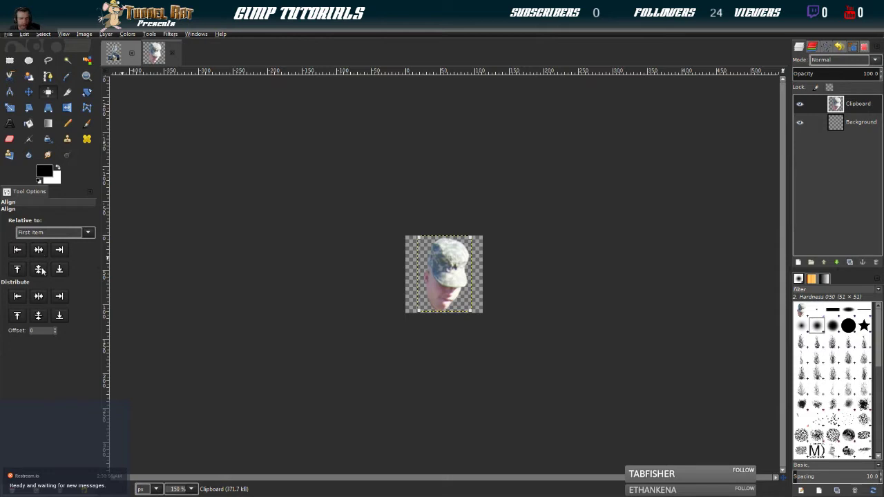
left_click(40, 269)
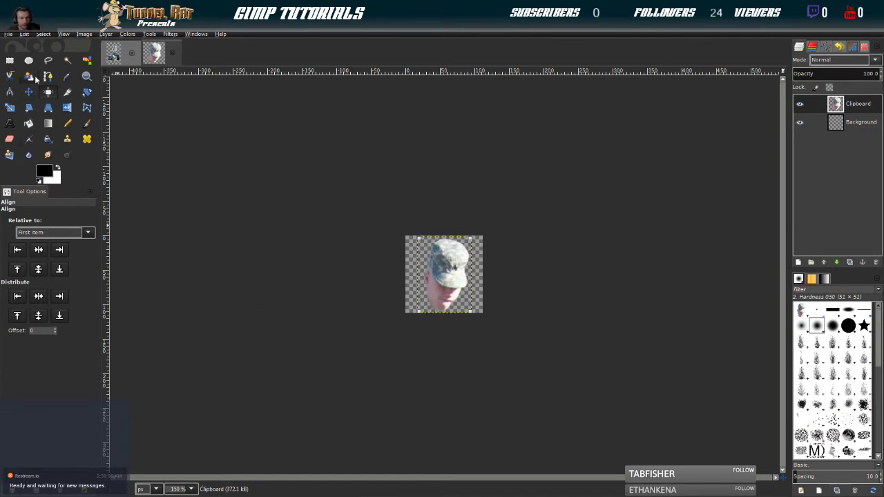
Make the Clipboard layer active and switch to the Move tool with M
left_click(854, 122)
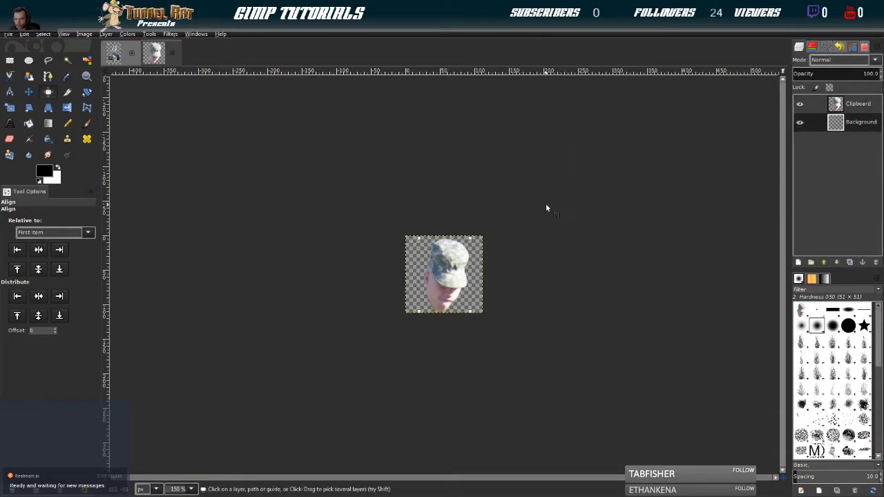
left_click(844, 109)
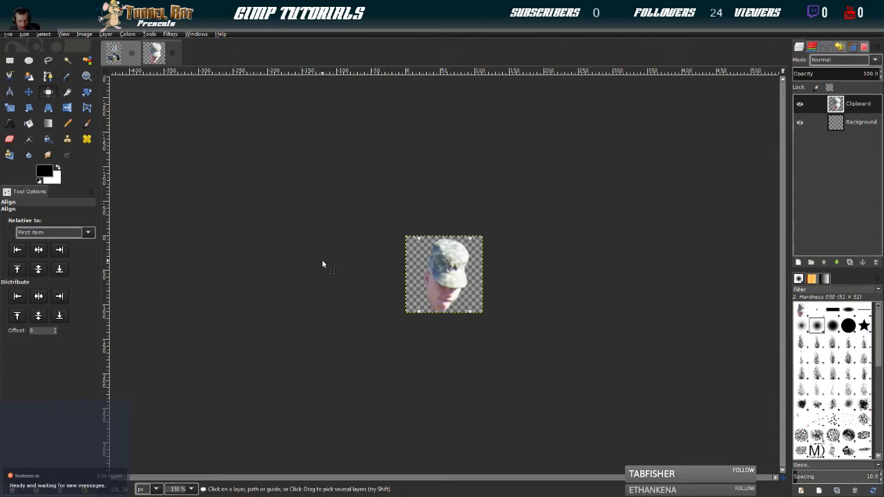
key("m")
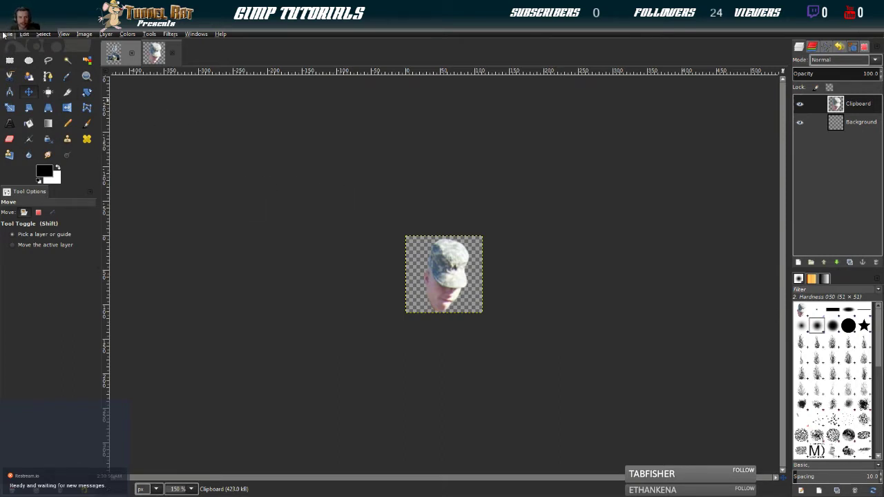
Close the larger cut-out source image, leaving only the head-only emoticon image
left_click(154, 52)
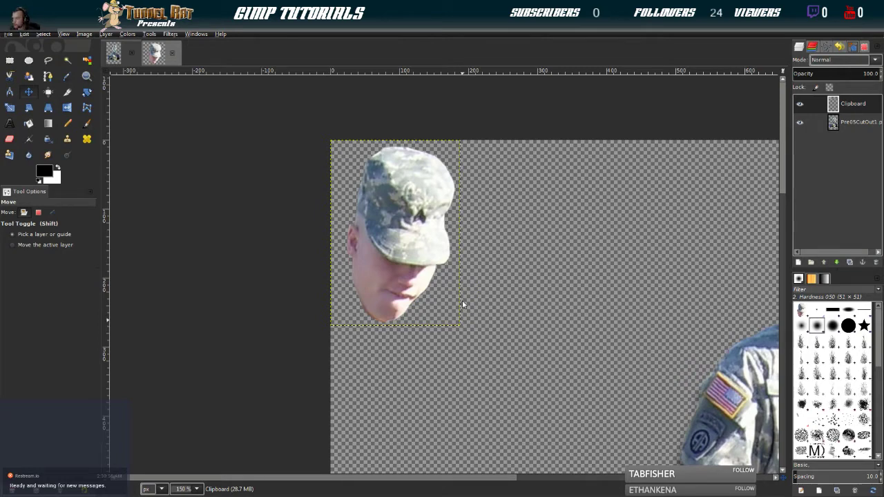
key("ctrl+w")
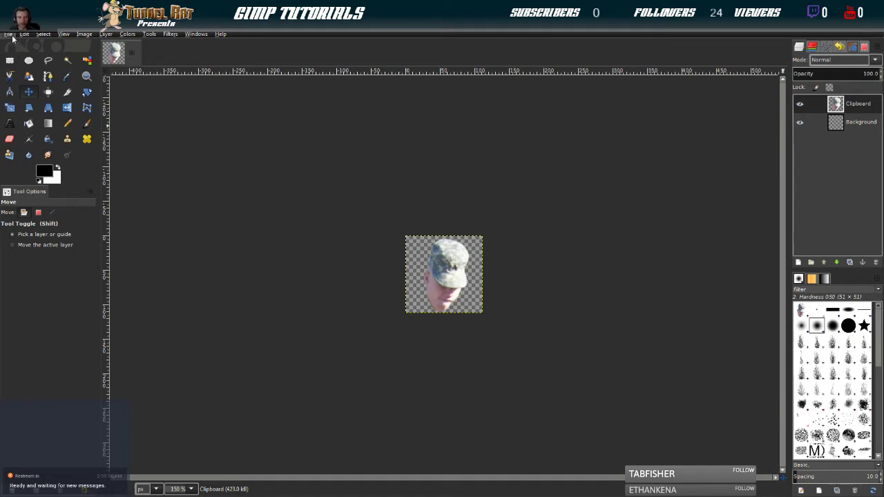
Save the head-only image as Emoticon1.xcf in D:\GIMP-Stuff
left_click(10, 35)
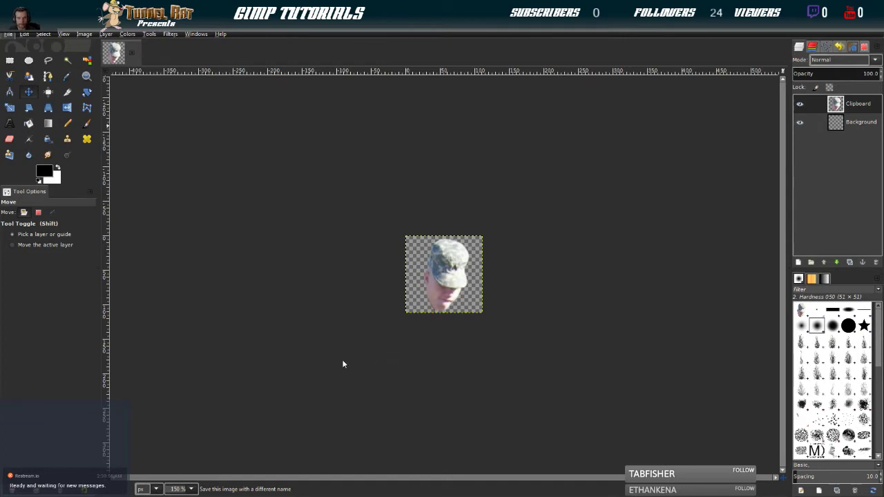
key("Escape")
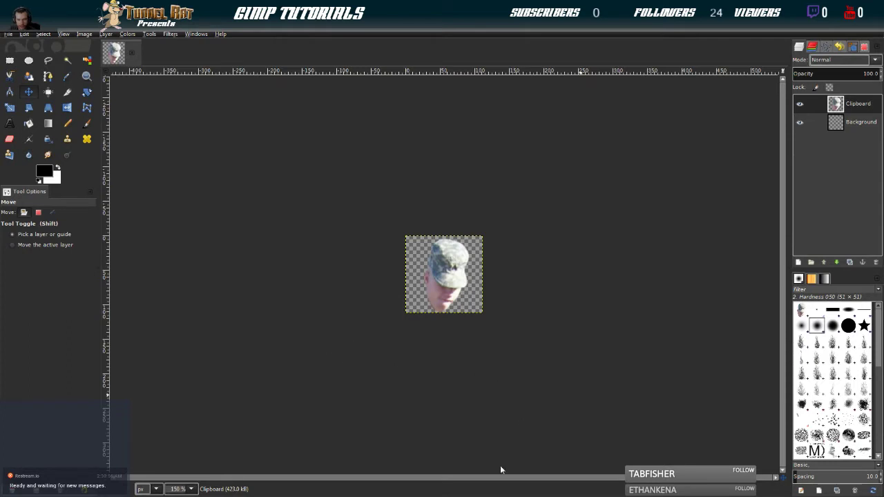
key("ctrl+s")
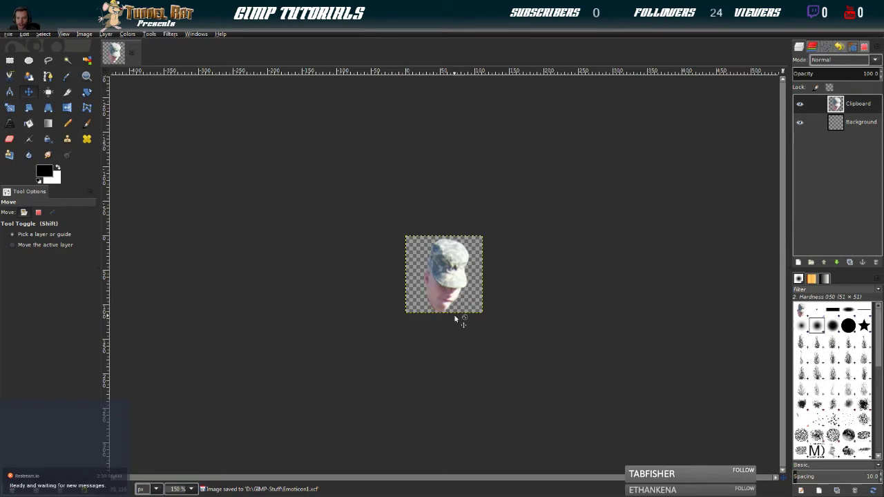
Export the emoticon as Emoticon1.png to D:\GIMP-Stuff
left_click(9, 35)
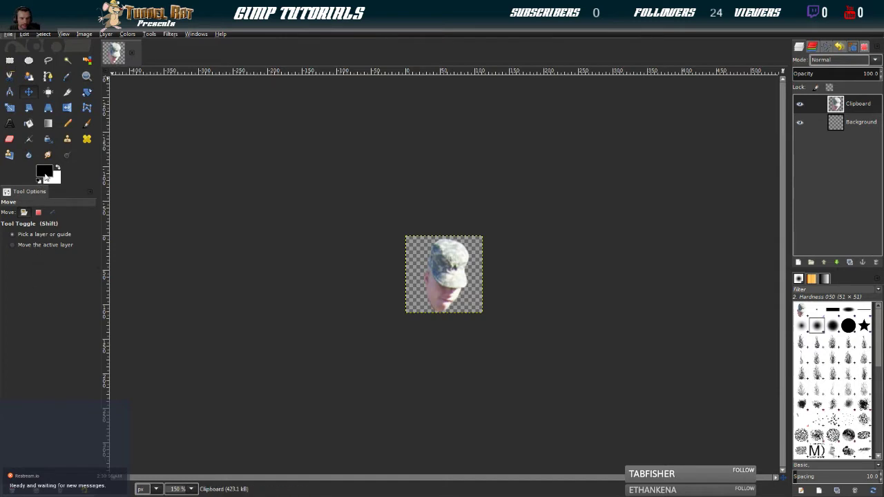
left_click(44, 194)
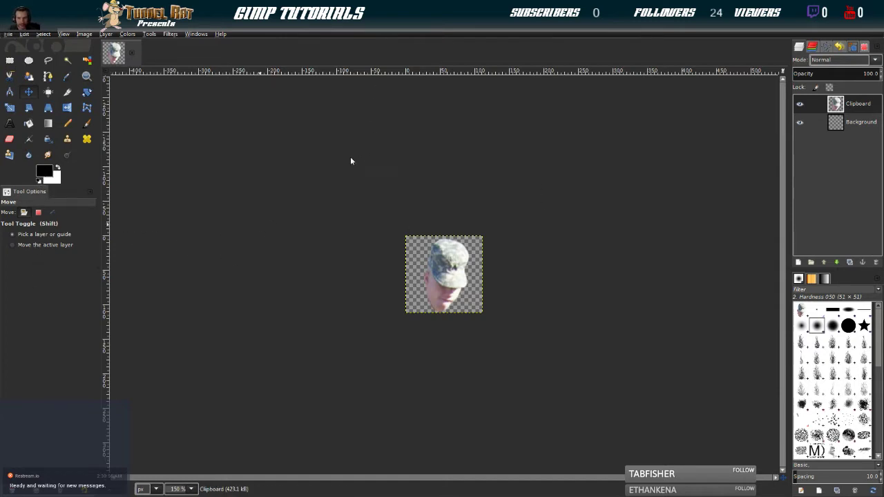